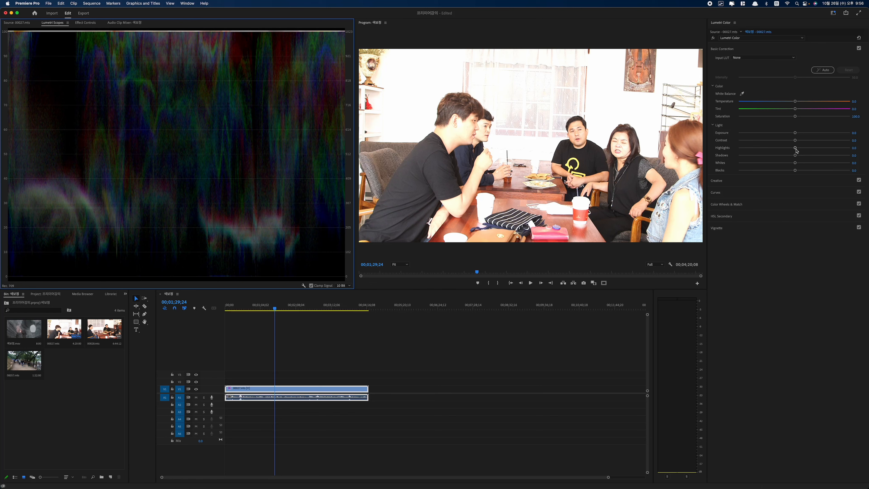
Recover the overexposed clip's bright areas by lowering Highlights to about -56 and Whites to about -40.
drag(795, 148, 732, 158)
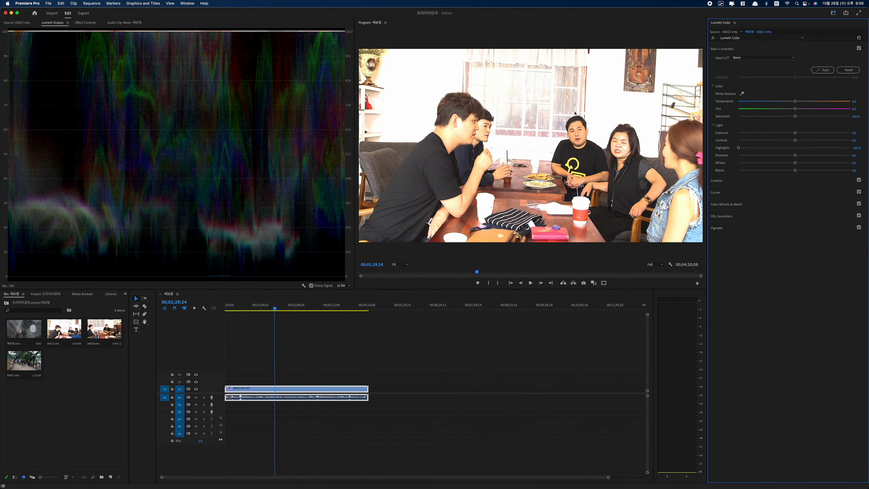
drag(793, 164, 777, 164)
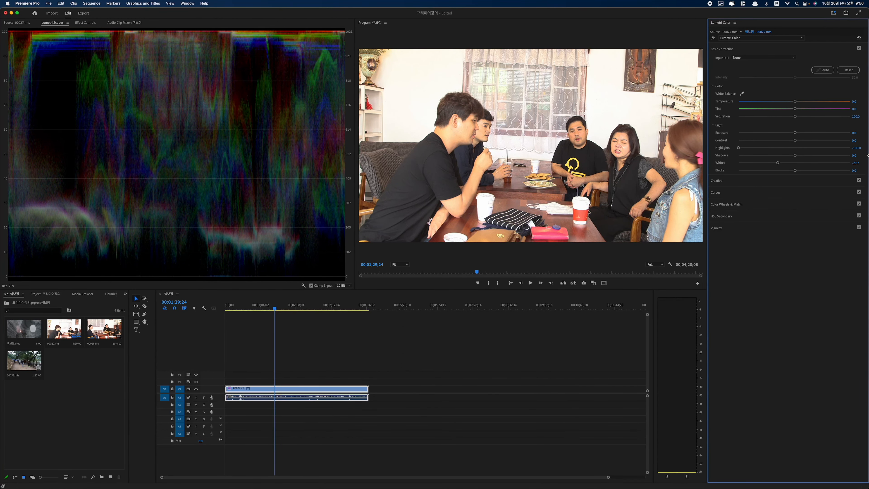
drag(780, 167, 774, 166)
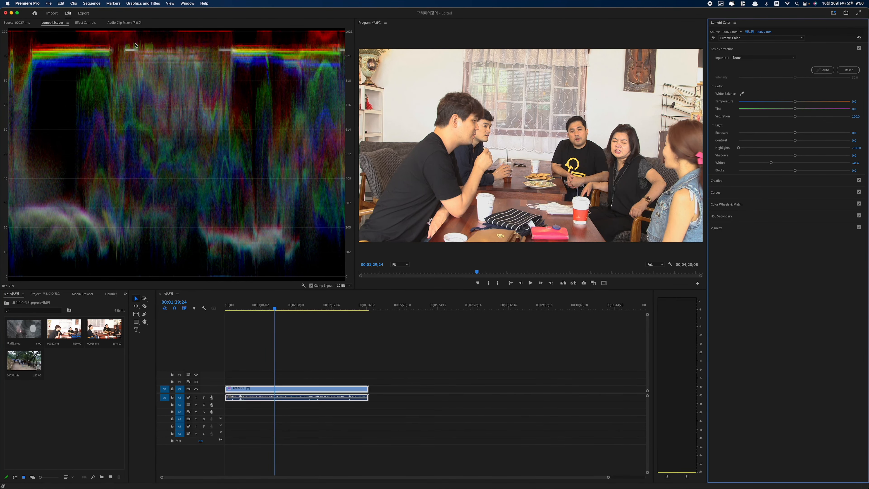
drag(769, 163, 759, 162)
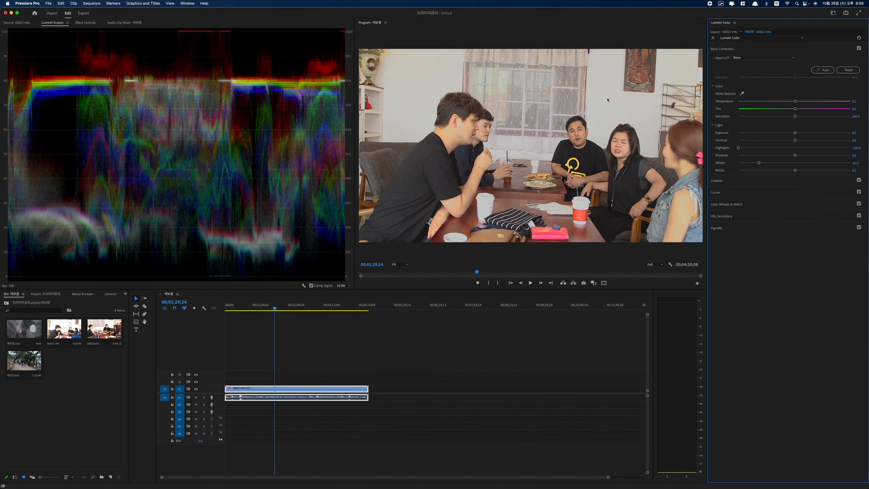
mouse_move(760, 164)
mouse_down()
mouse_move(779, 163)
mouse_move(740, 149)
mouse_move(775, 148)
mouse_move(763, 148)
mouse_up()
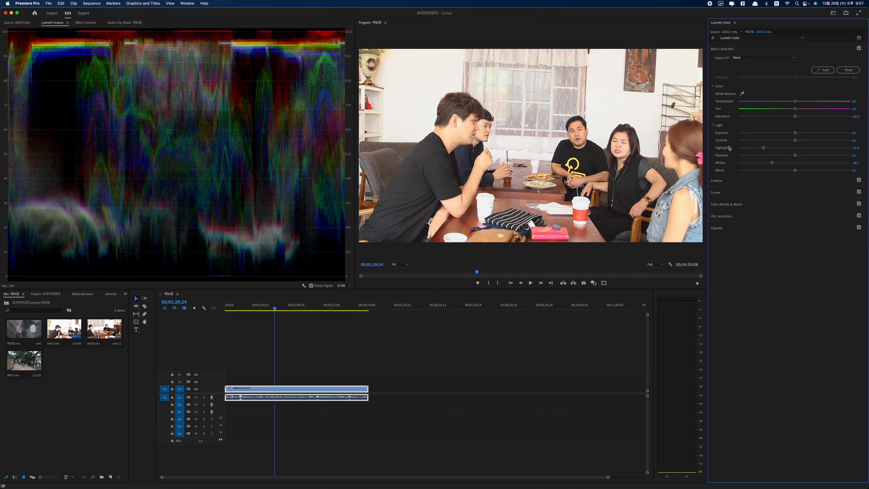
Lower Shadows to about -61 and fine-tune Highlights, settling at about -56.
drag(795, 155, 759, 155)
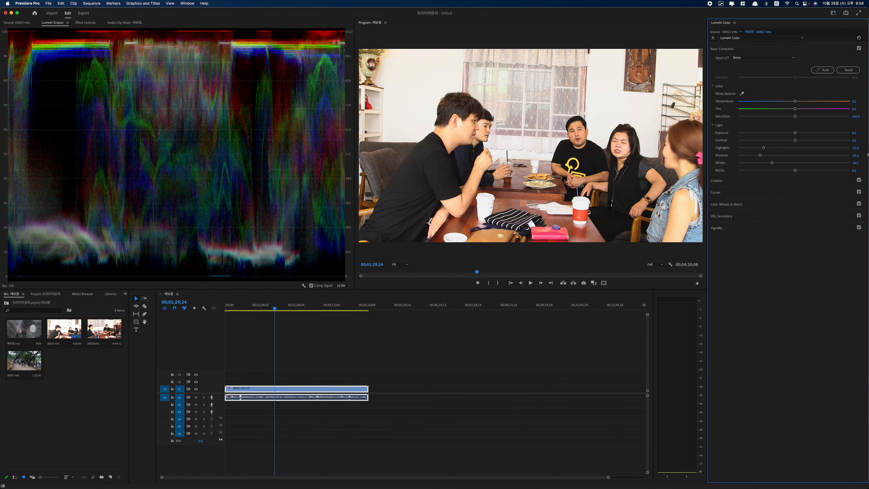
click(754, 147)
drag(754, 147, 771, 148)
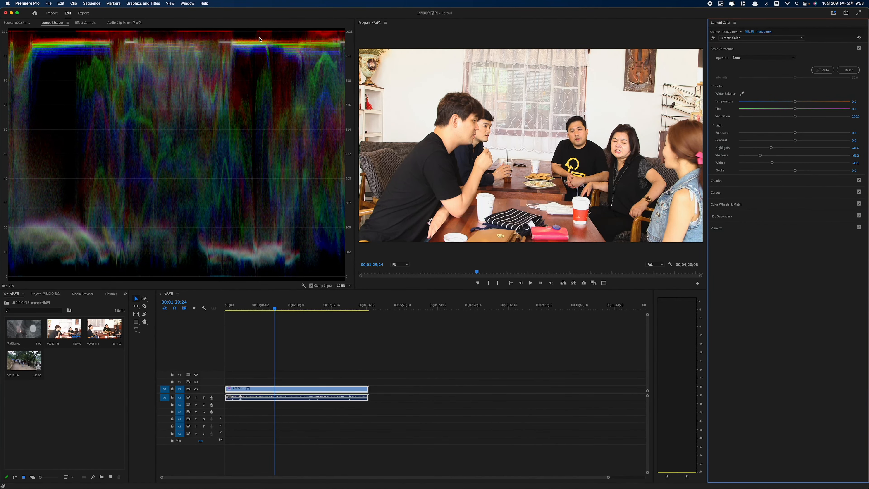
click(776, 148)
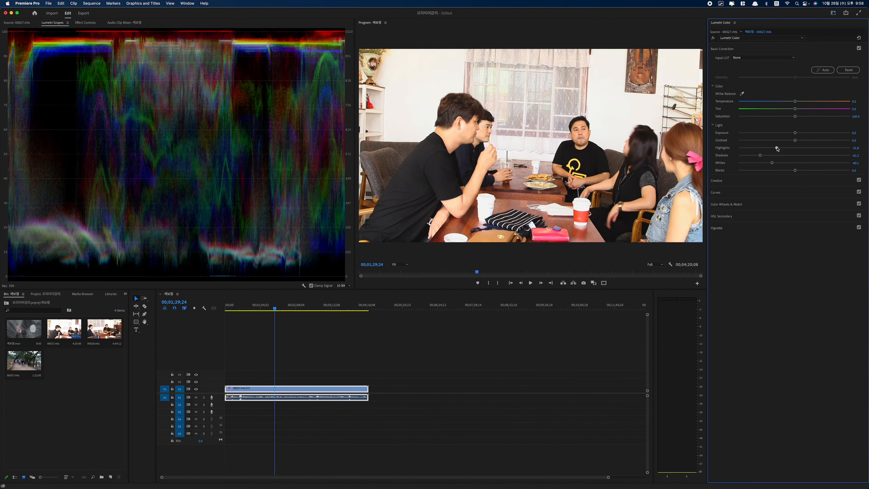
mouse_move(776, 147)
mouse_down()
mouse_move(752, 151)
mouse_move(763, 151)
mouse_up()
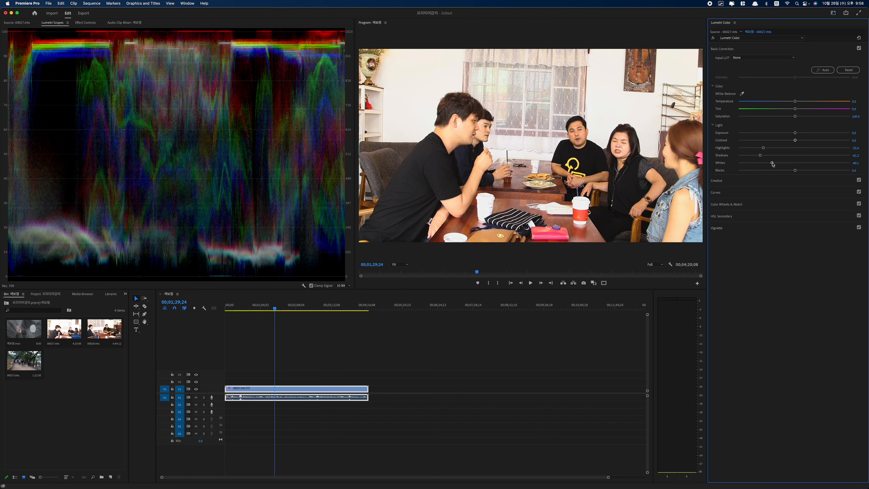
Lower Whites to about -43 and set Blacks slightly above zero.
drag(772, 164, 771, 164)
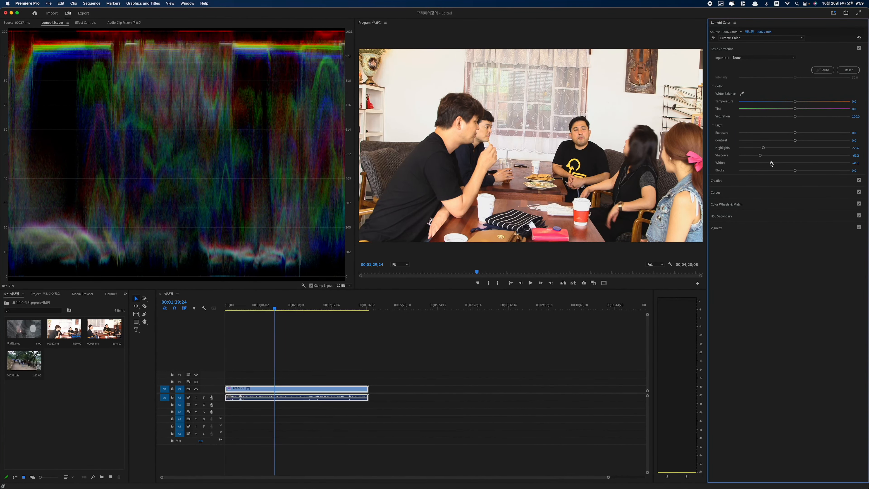
drag(772, 164, 770, 164)
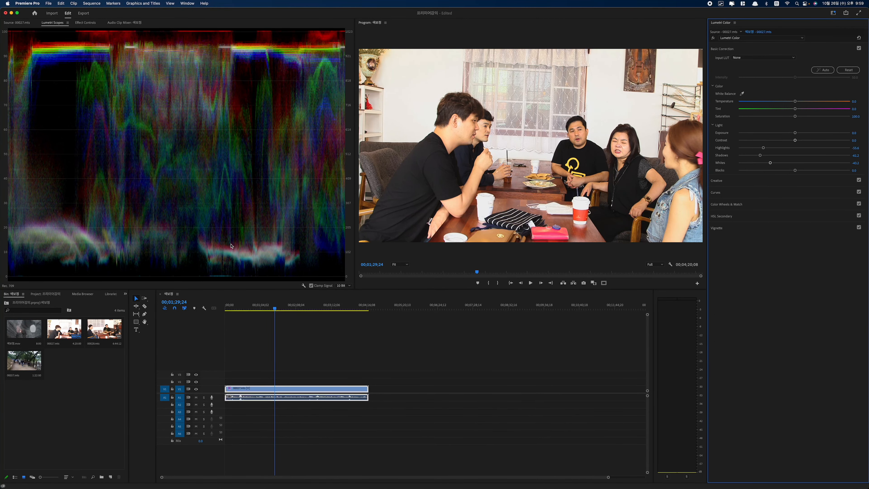
drag(795, 170, 785, 173)
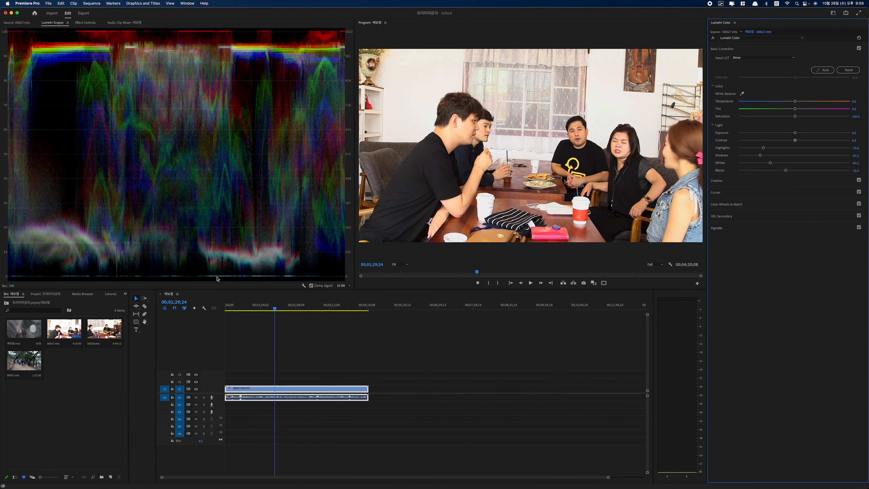
drag(788, 171, 797, 171)
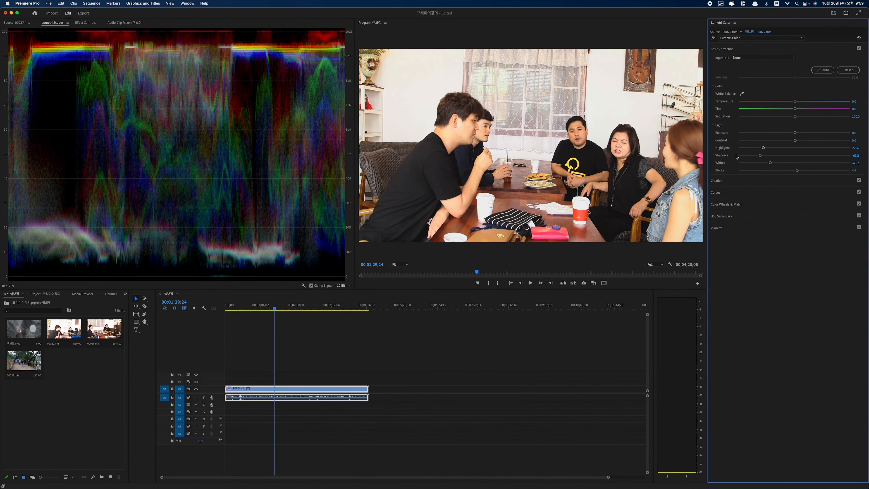
Deepen Shadows to about -65 and raise Contrast slightly above zero.
click(761, 155)
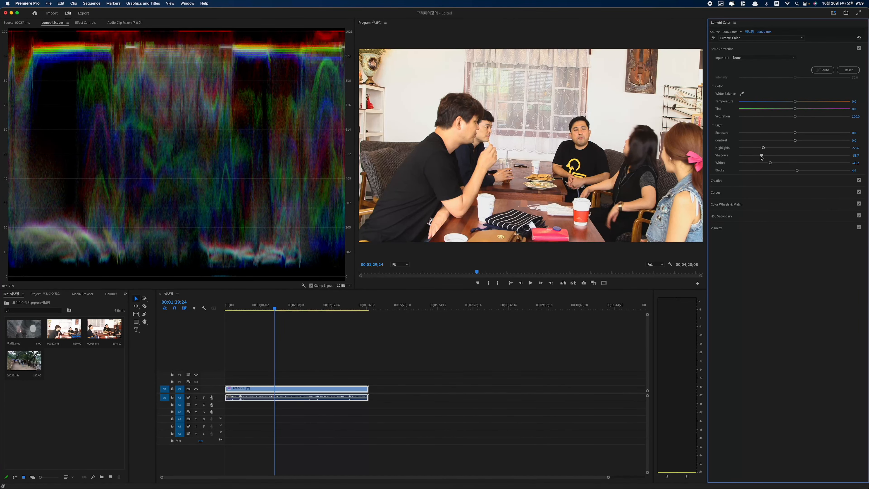
drag(761, 156, 760, 156)
drag(761, 156, 798, 140)
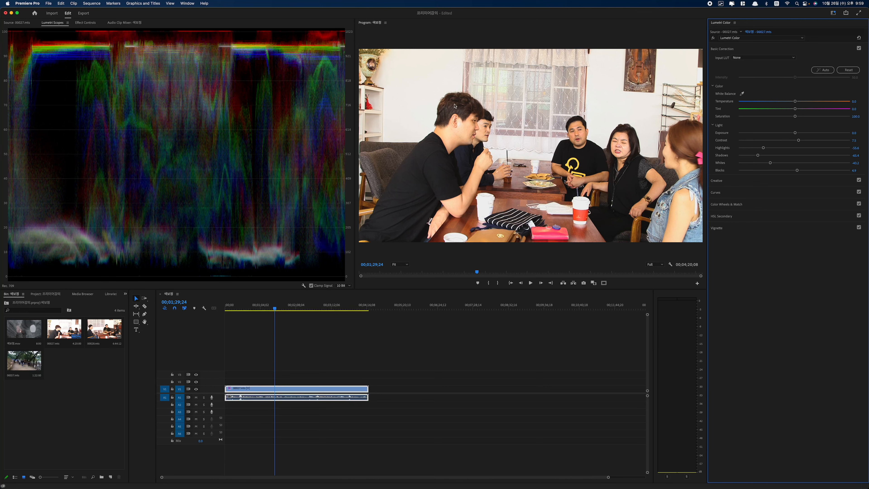
Raise the Saturation in the Creative adjustments slightly above 100.
click(727, 180)
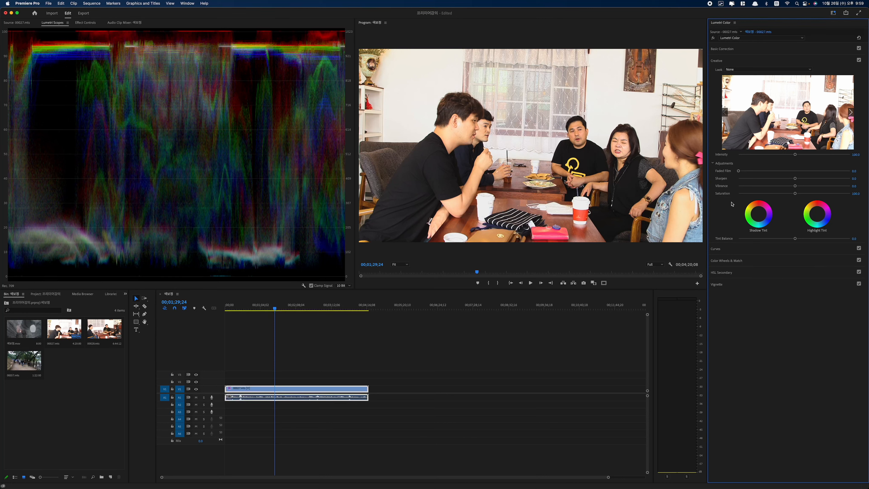
click(720, 59)
click(725, 50)
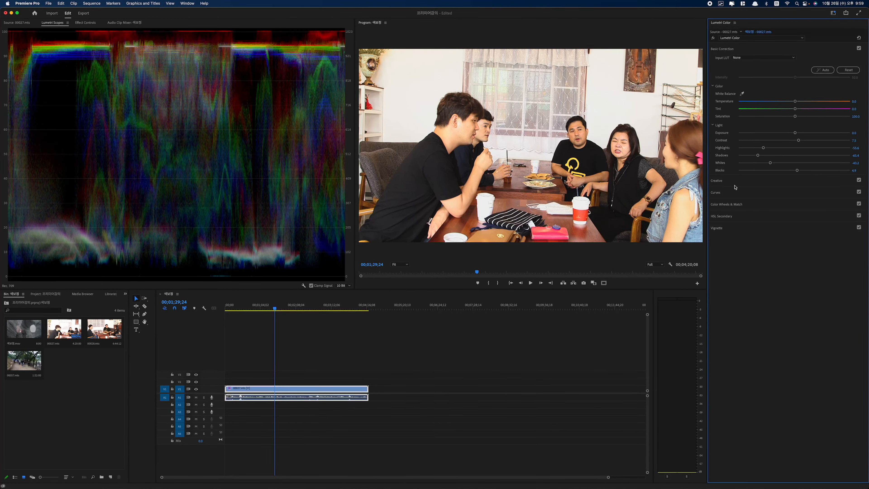
click(725, 182)
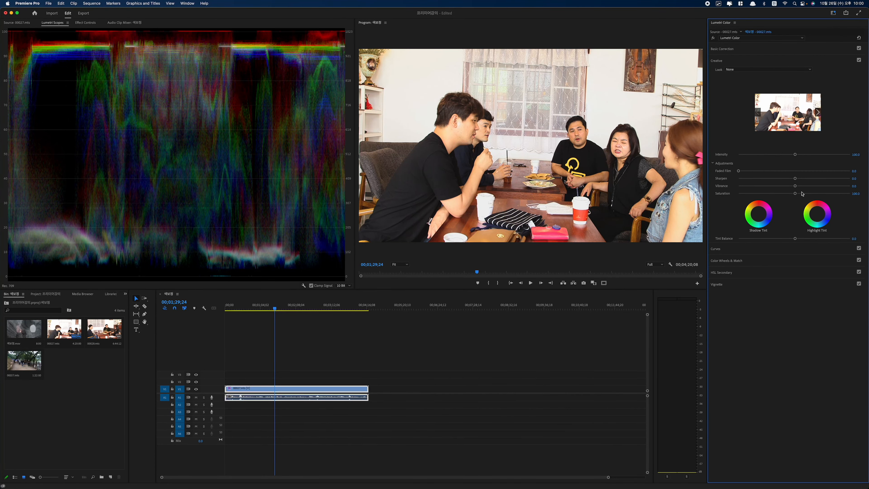
mouse_move(796, 194)
mouse_down()
mouse_move(806, 193)
mouse_move(800, 195)
mouse_up()
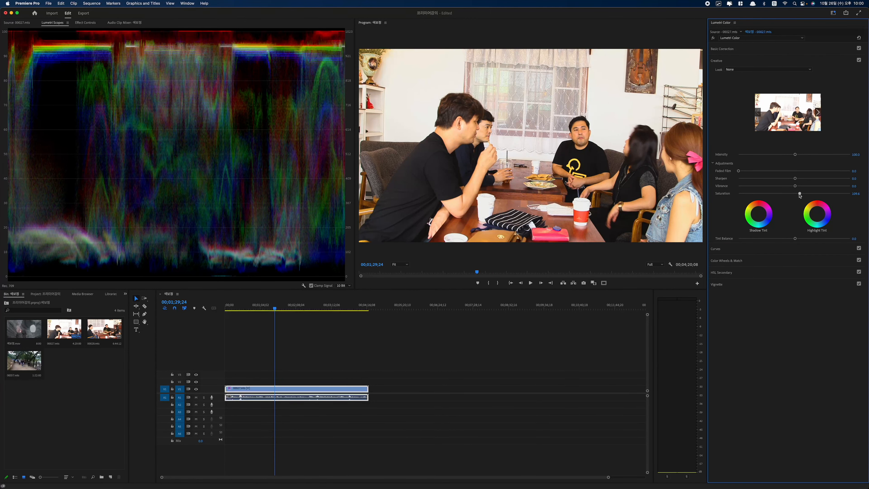
drag(799, 195, 798, 195)
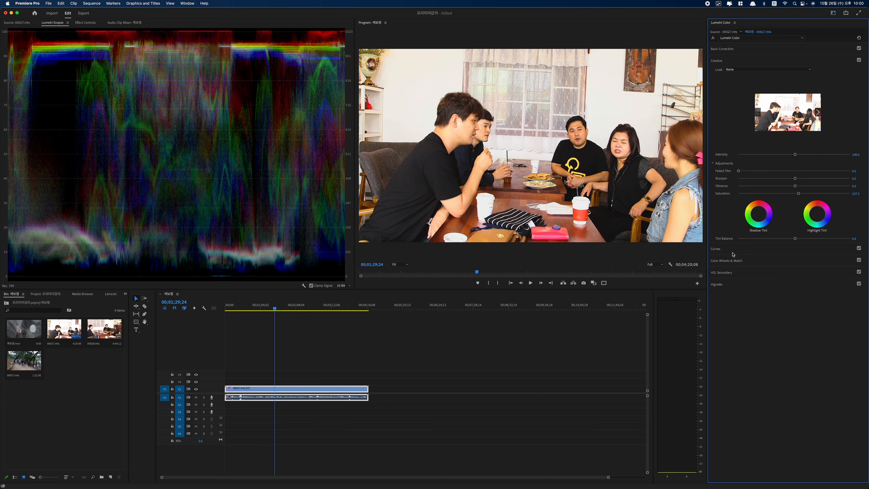
Reduce the red cast by slightly lowering the red RGB curve's highlight end and a point in its upper midtones.
click(733, 253)
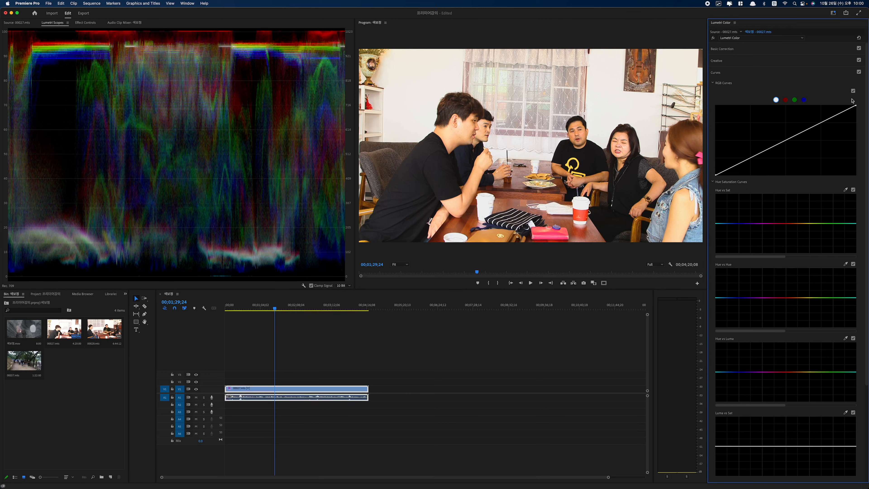
click(786, 101)
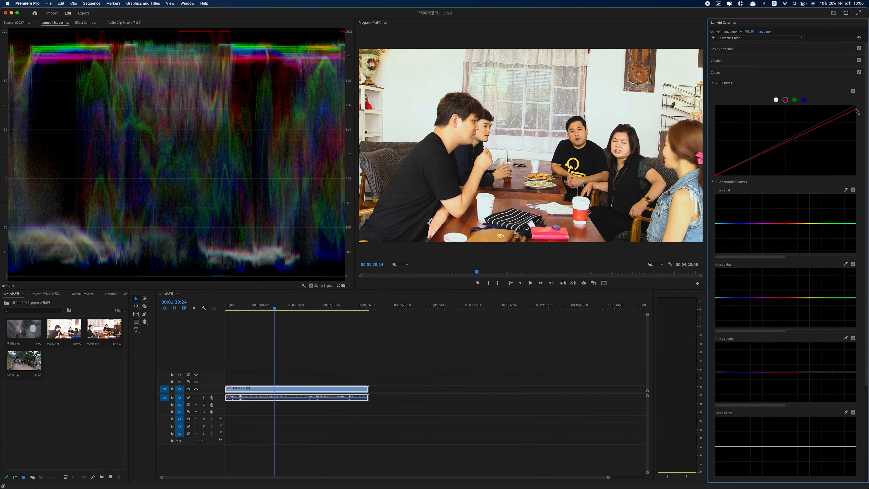
drag(857, 104, 861, 113)
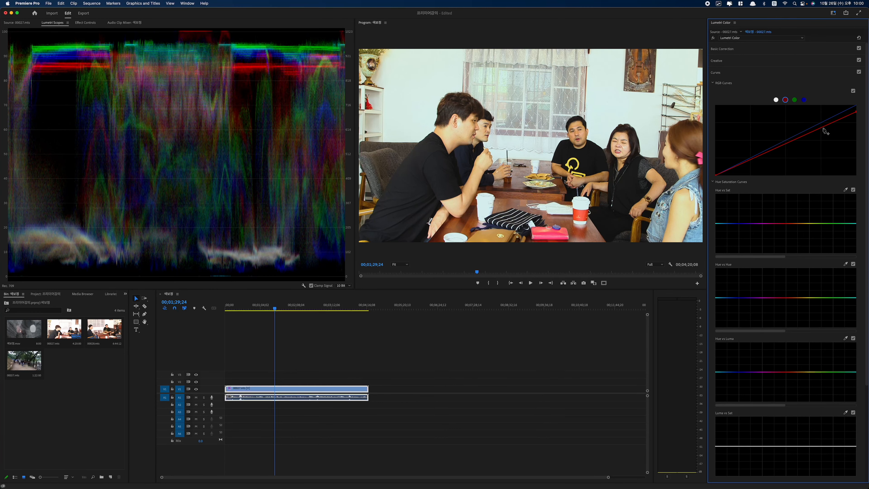
drag(824, 129, 821, 127)
drag(857, 114, 857, 111)
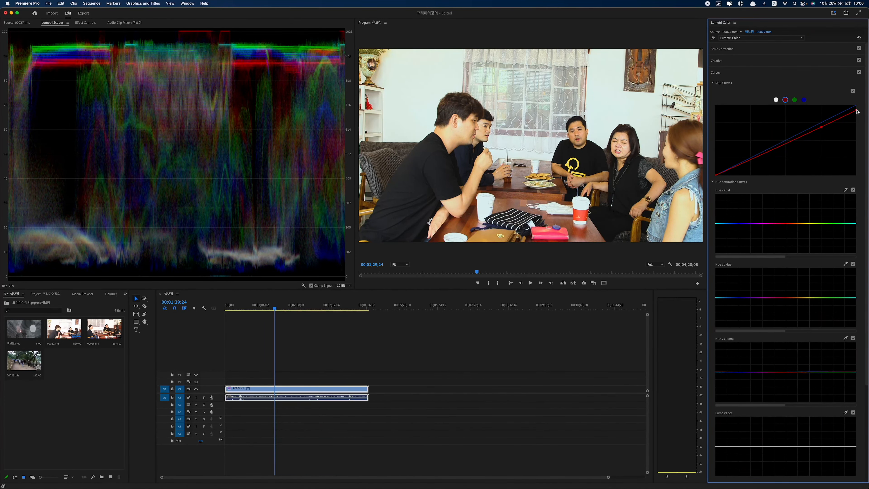
mouse_move(821, 129)
mouse_down()
mouse_move(817, 145)
mouse_move(806, 134)
mouse_up()
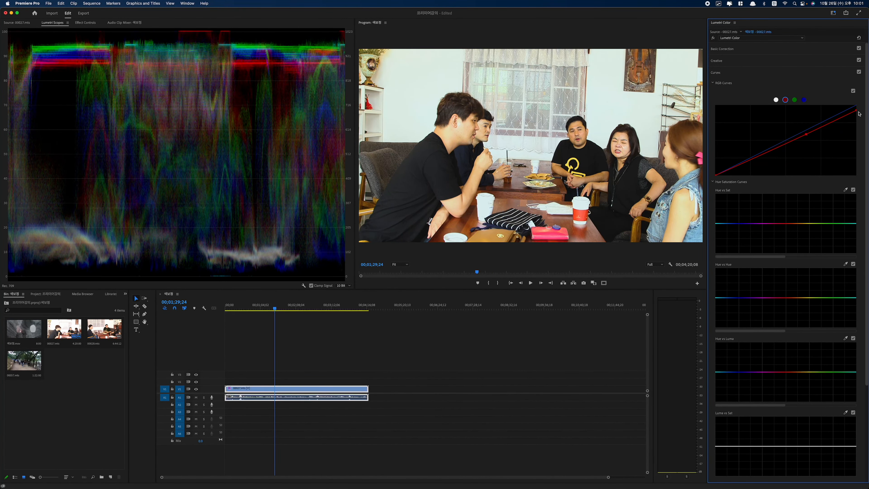
drag(857, 112, 856, 109)
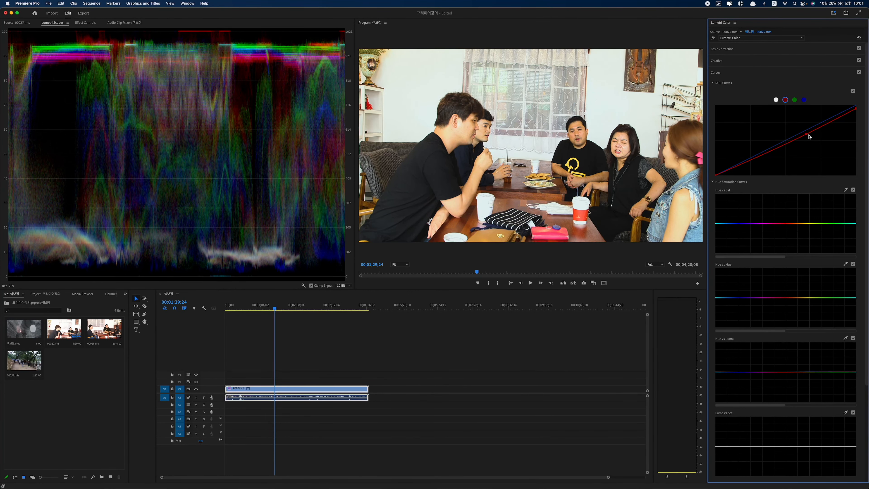
drag(805, 134, 806, 133)
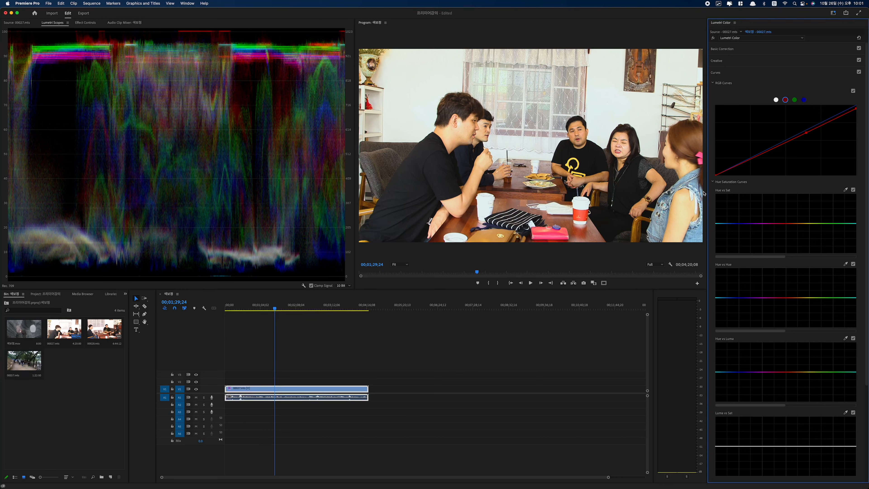
Try boosting the saturation of a hue sampled from the seated woman on the Hue vs Sat curve, and restore the flat curve.
click(846, 189)
click(613, 146)
drag(724, 226, 723, 199)
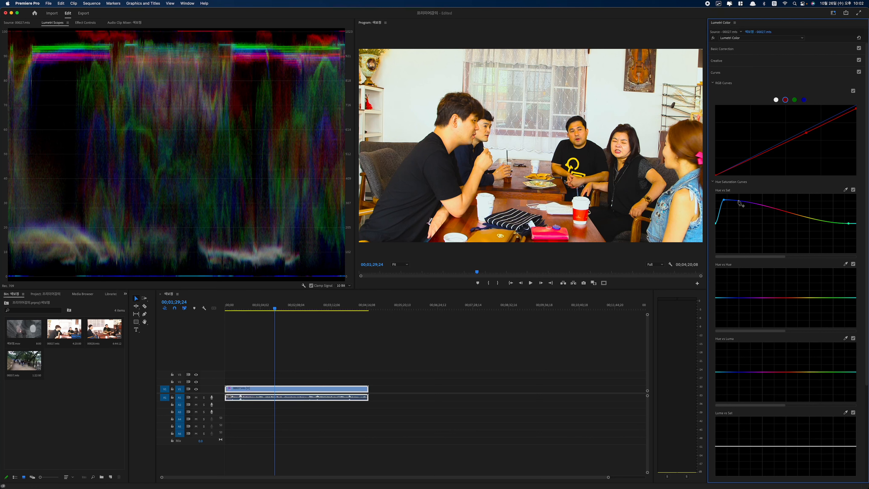
super+click(724, 201)
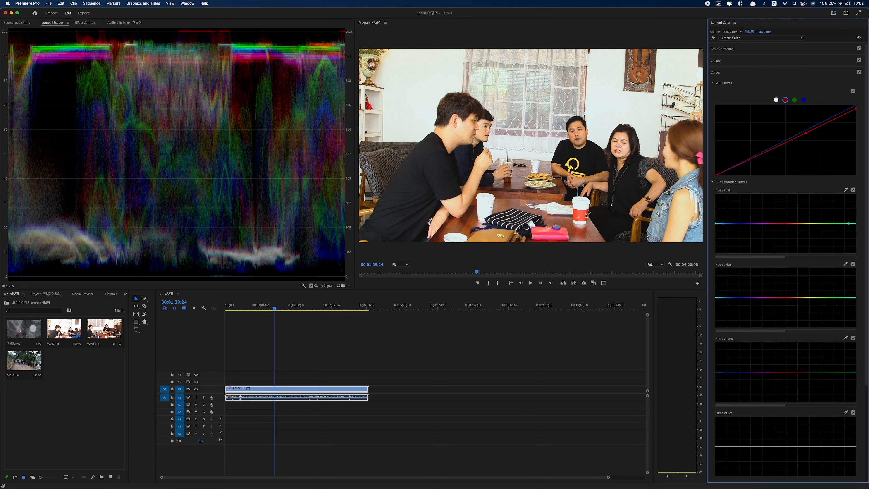
Sample the red cup for the Hue vs Hue curve, try a strong upward shift of its hue, and undo the shift.
click(847, 264)
click(578, 214)
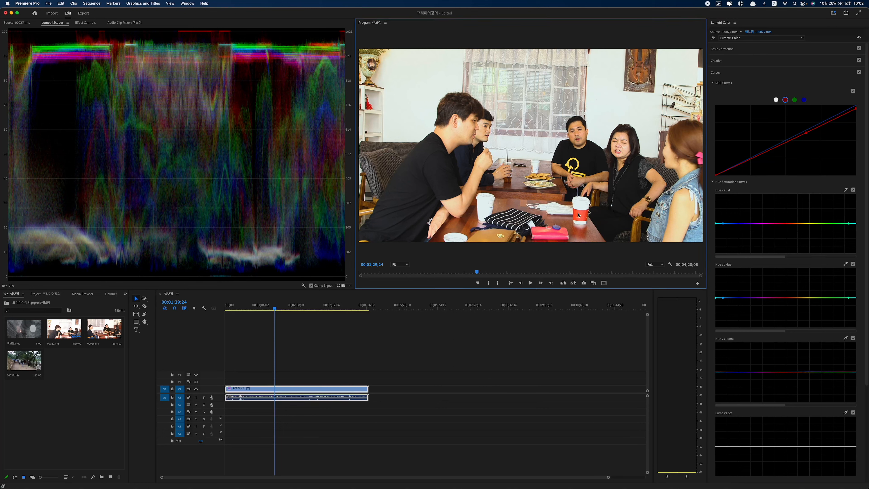
click(848, 264)
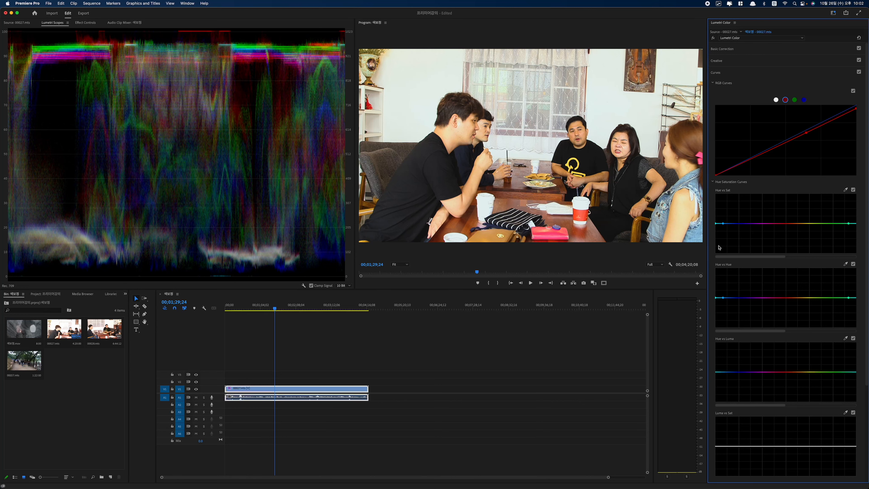
click(580, 215)
click(845, 263)
click(586, 218)
drag(788, 301, 788, 304)
drag(791, 312, 790, 265)
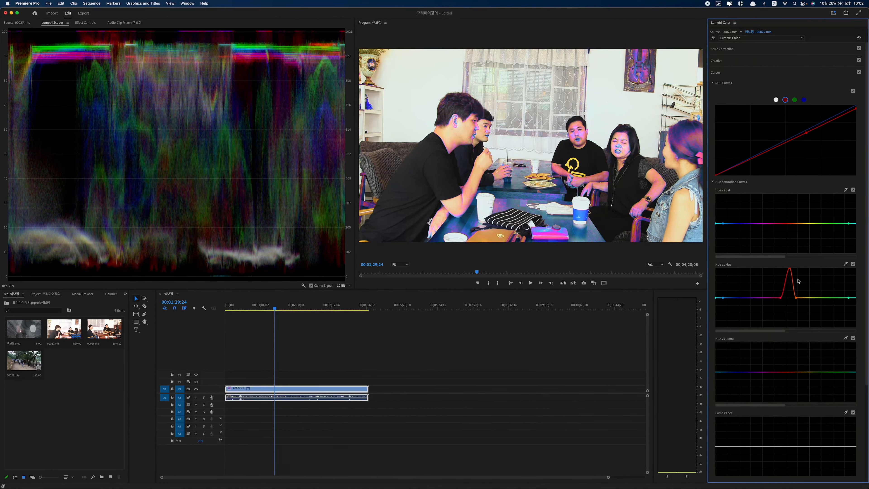
key(super+z)
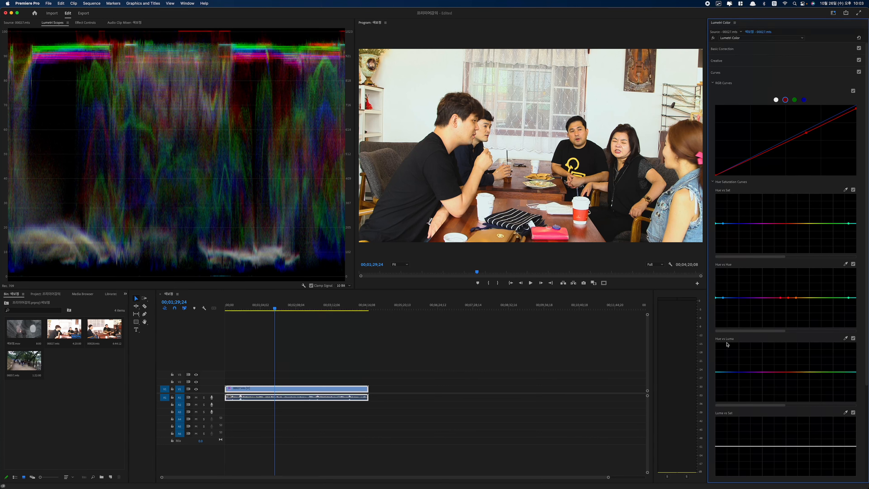
Darken the red tones slightly on the Hue vs Luma curve and readjust the highlight end of the red RGB curve.
click(845, 339)
drag(790, 374, 786, 375)
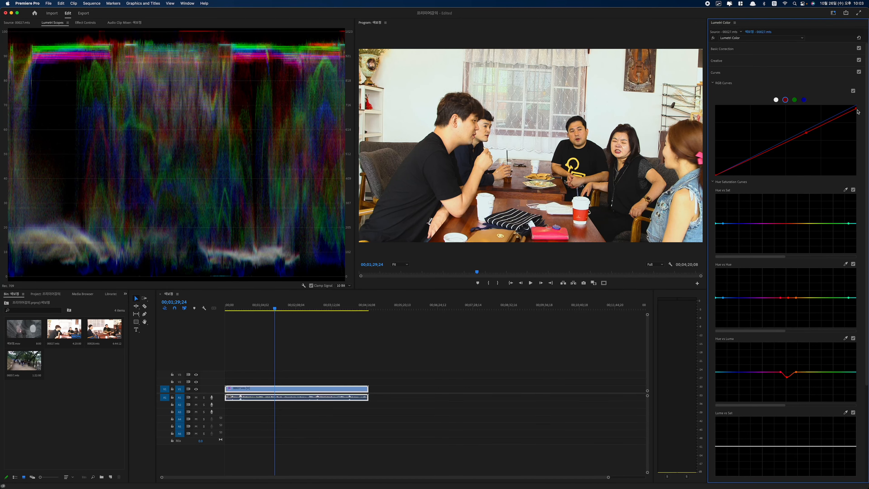
drag(856, 110, 856, 107)
scroll(778, 443, down, 5)
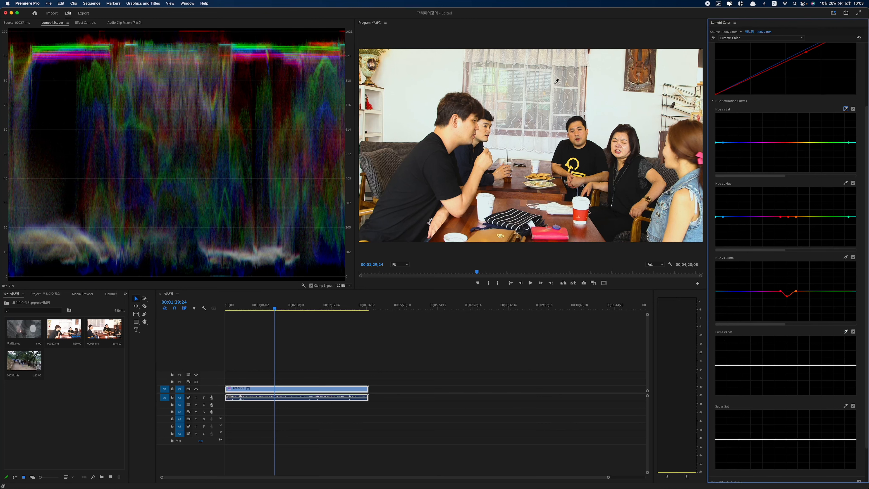
Sample the bright white wall for the Luma vs Sat curve and lower the sampled point slightly to desaturate the bright tones.
click(603, 84)
drag(829, 365, 831, 403)
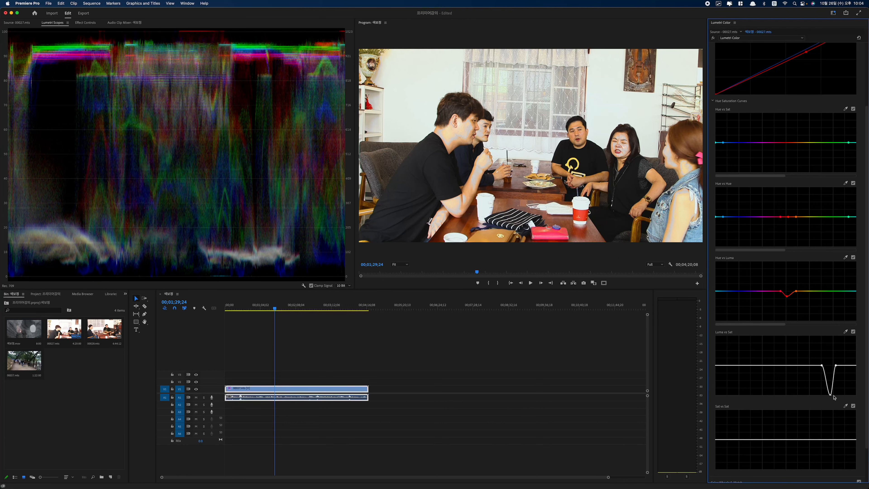
drag(832, 397, 829, 371)
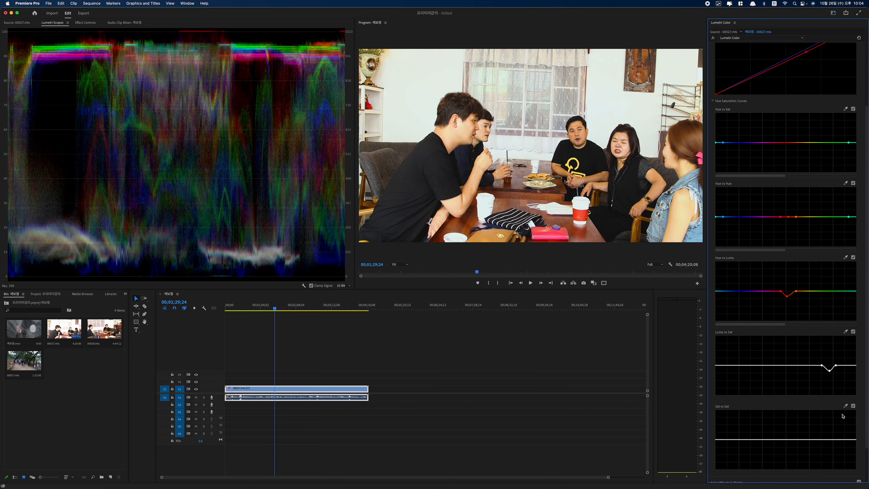
Sample the black-haired woman's face for the Sat vs Sat curve and raise the sampled point slightly.
scroll(826, 420, down, 3)
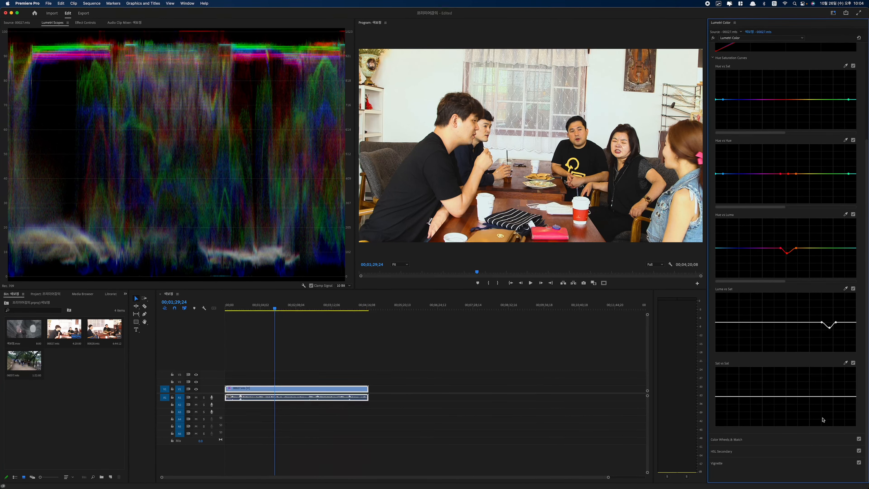
click(846, 363)
click(628, 150)
mouse_move(740, 400)
mouse_down()
mouse_move(740, 416)
mouse_move(740, 363)
mouse_move(740, 410)
mouse_move(739, 383)
mouse_move(737, 395)
mouse_up()
mouse_move(738, 395)
mouse_down()
mouse_move(740, 386)
mouse_move(740, 409)
mouse_move(739, 391)
mouse_up()
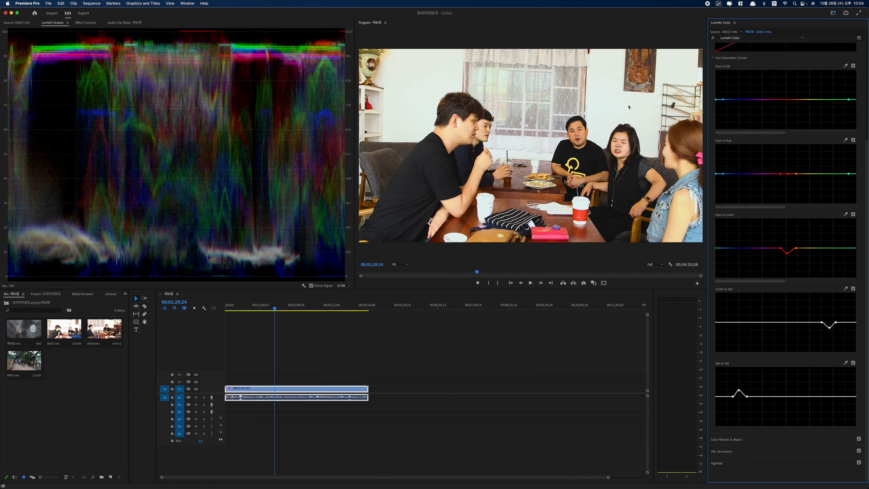
Try tinting the shadows, midtones and highlights with the color wheels, starting with a greenish shadow tint, and remove the tints.
click(757, 441)
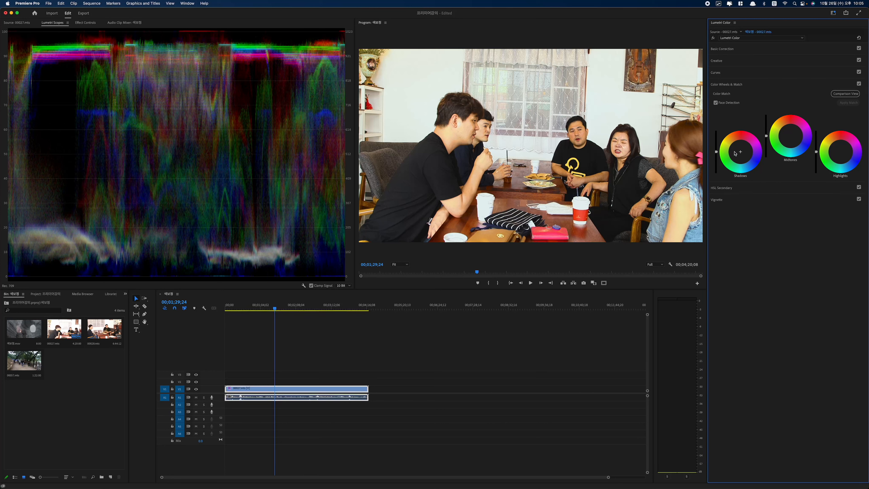
drag(742, 151, 735, 164)
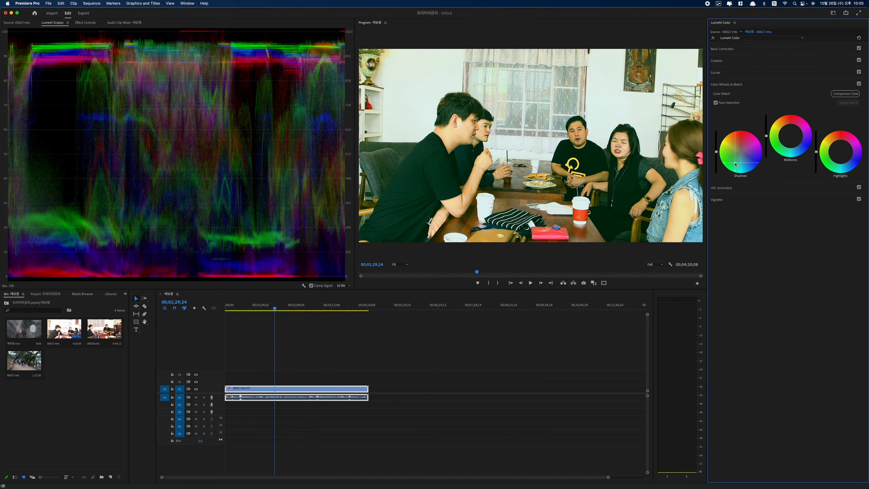
double_click(740, 153)
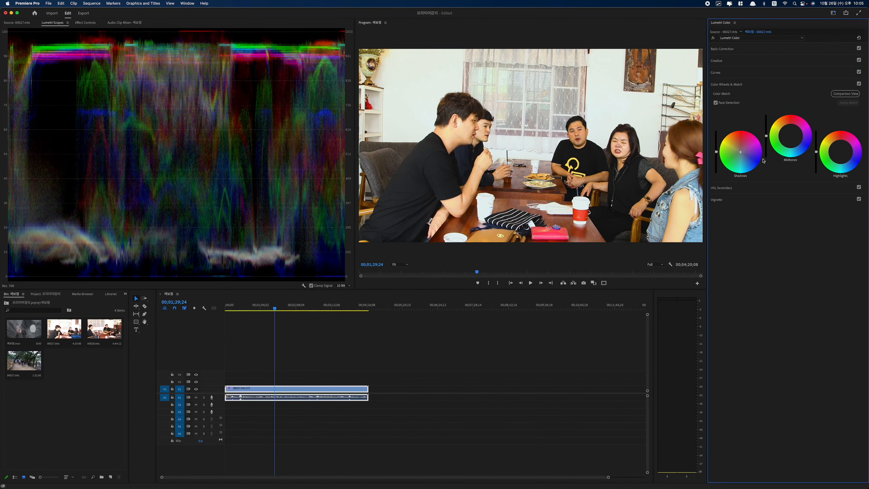
key(super+z)
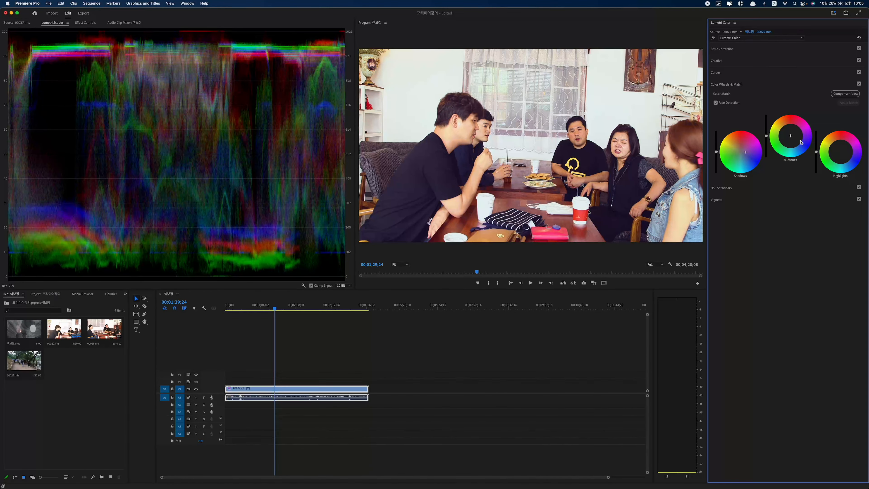
click(797, 151)
double_click(796, 151)
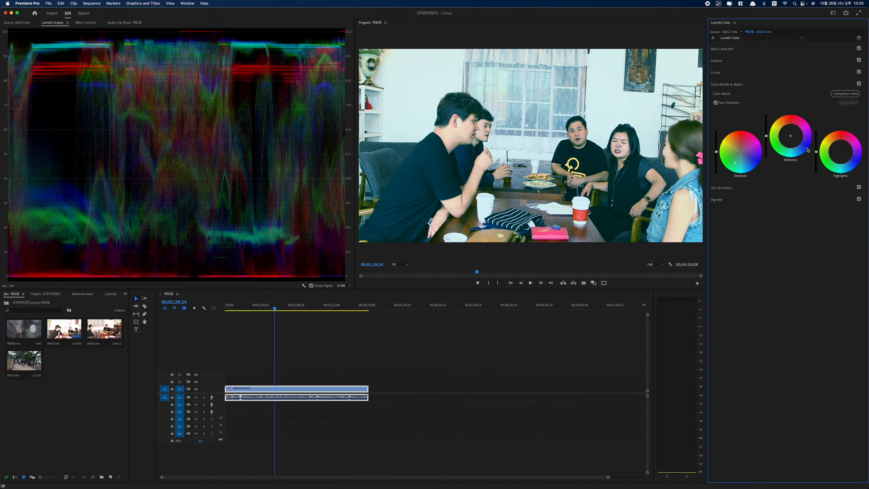
click(849, 165)
double_click(846, 163)
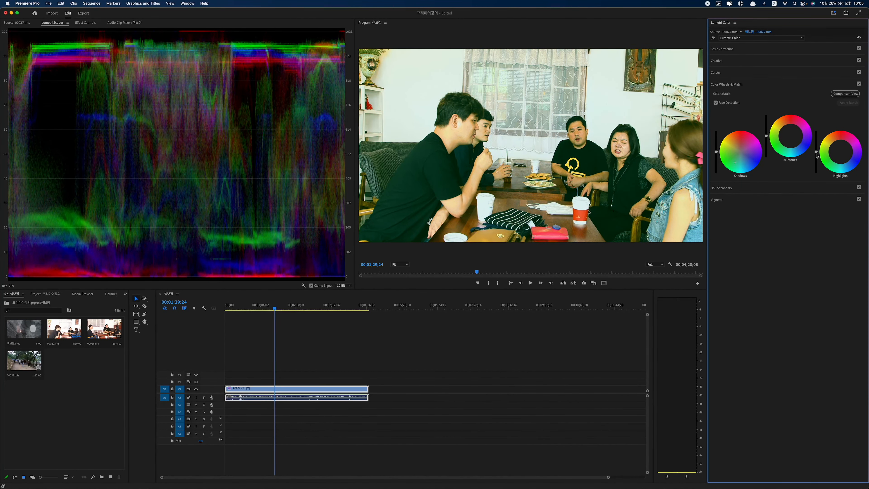
key(super+z)
Lower the highlights' luminance slightly beside their color wheel.
mouse_move(816, 153)
mouse_down()
mouse_move(816, 161)
mouse_move(816, 154)
mouse_up()
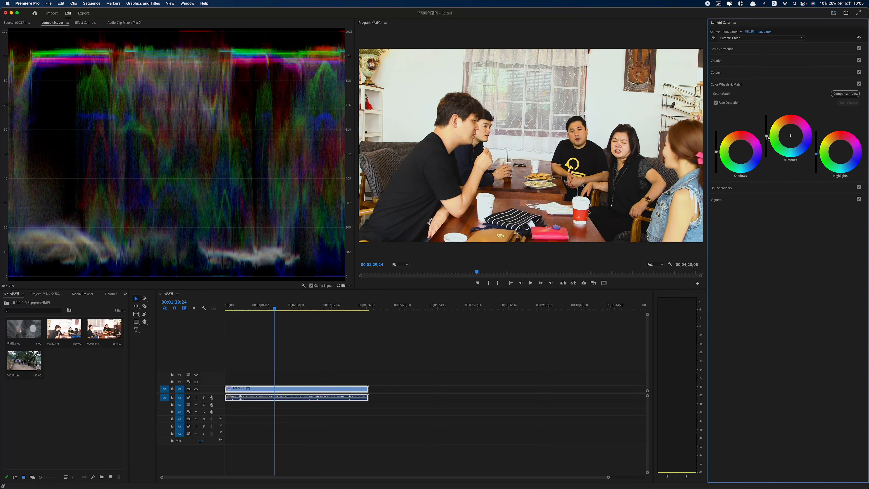
Try keying the preset red range in HSL Secondary, preview its Color/Gray mask, and adjust the saturation range.
click(737, 191)
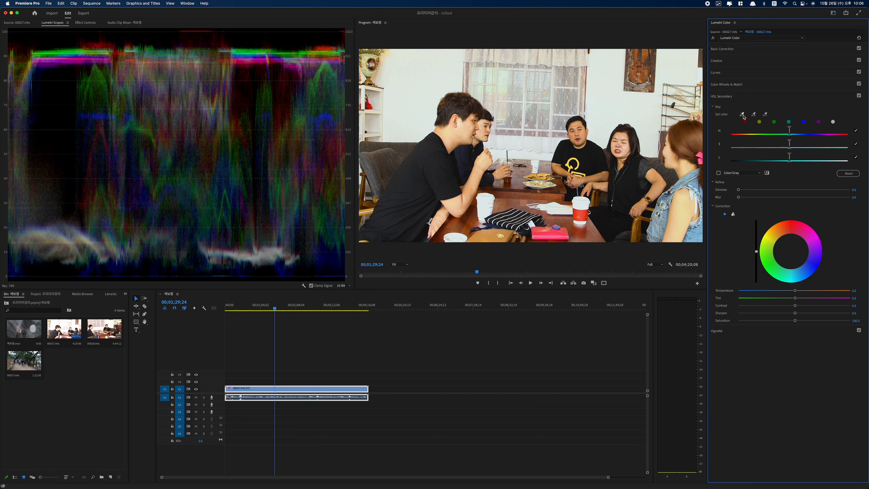
click(744, 123)
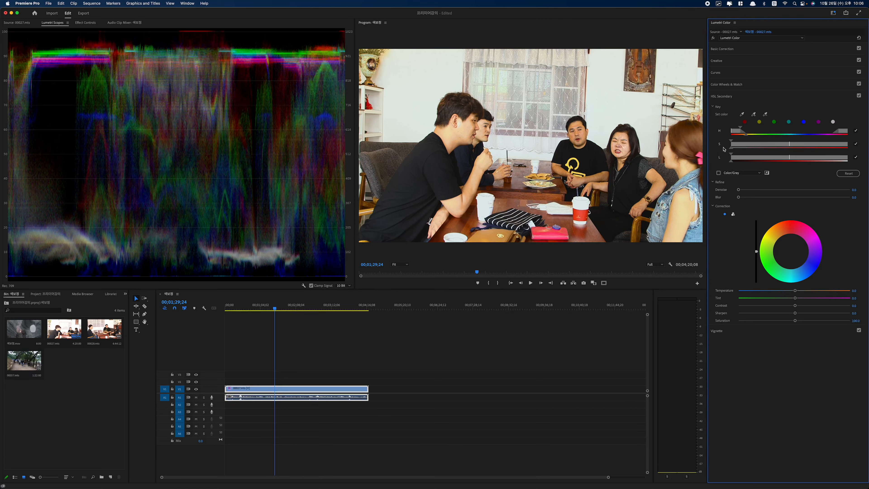
click(718, 173)
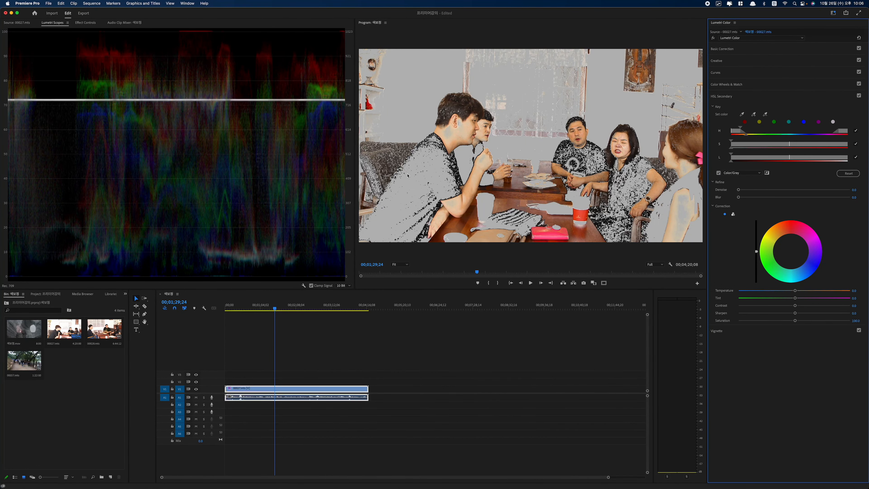
click(718, 173)
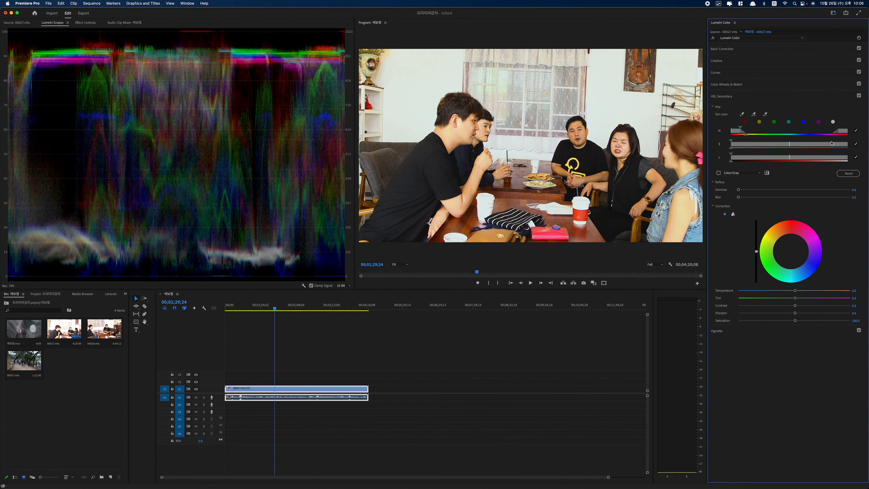
drag(831, 145, 772, 151)
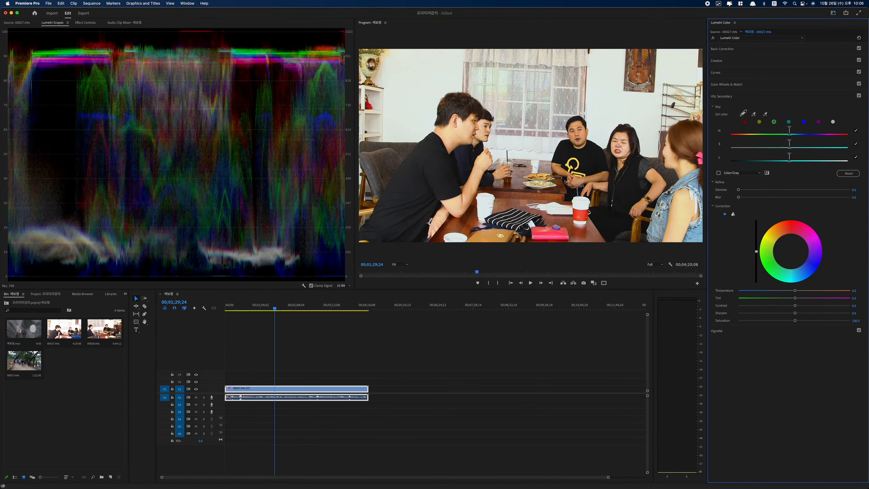
Sample the red of the cup as the HSL Secondary key, check its Color/Gray mask, and hide the mask.
click(578, 215)
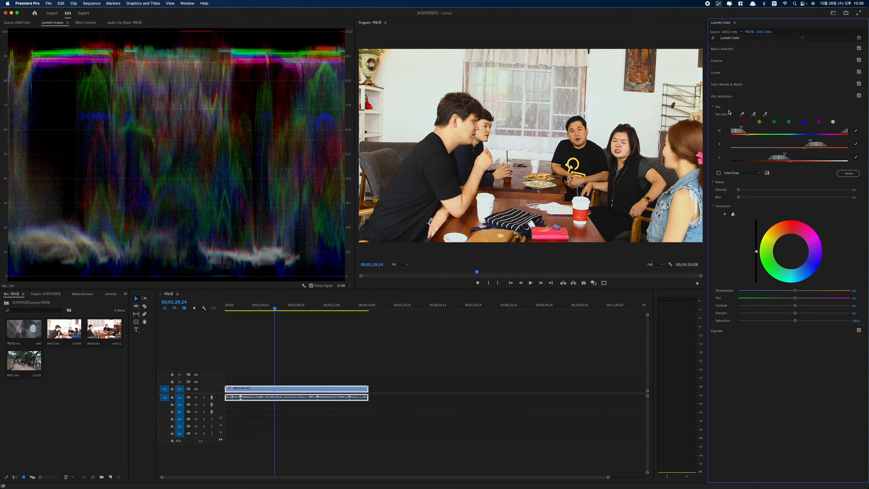
click(718, 173)
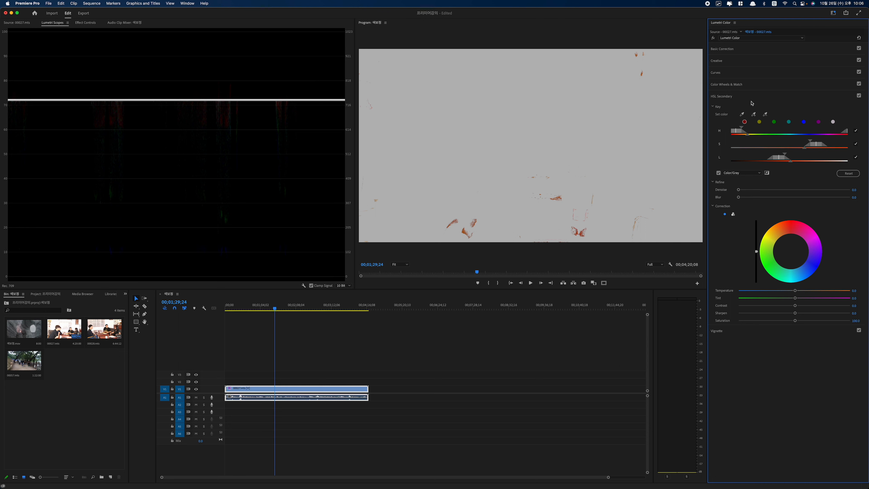
click(719, 173)
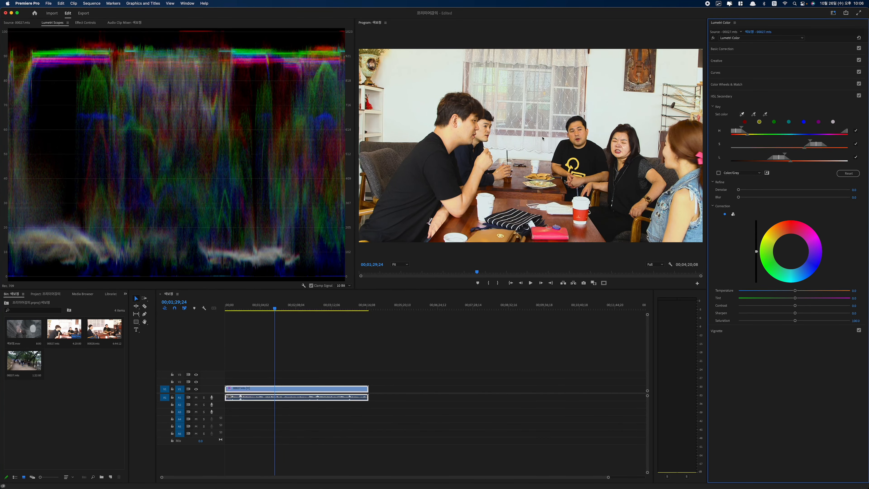
Key the skin tone from the black-haired woman's face in HSL Secondary, warm its temperature slightly, and lower its tint and contrast.
click(627, 151)
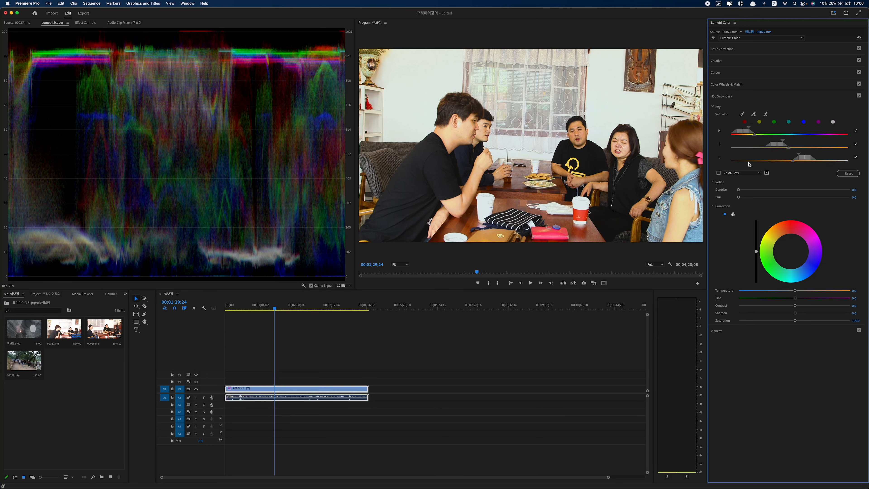
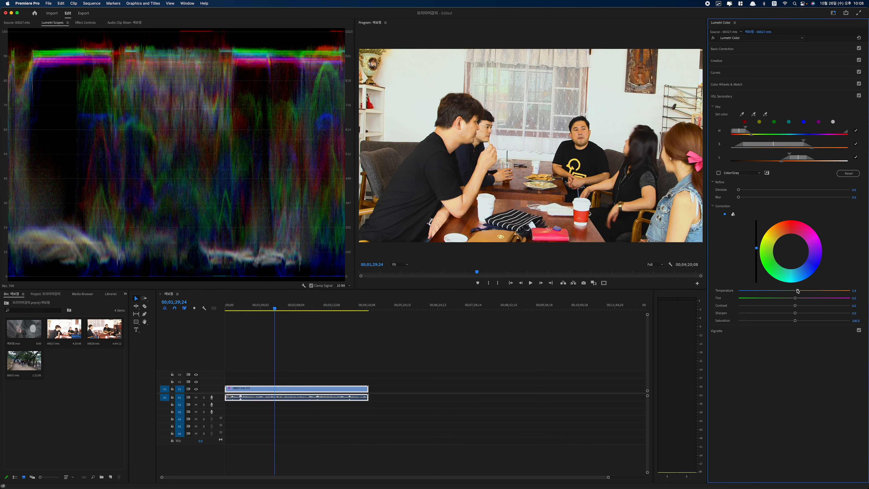
drag(804, 290, 802, 293)
drag(794, 299, 801, 294)
drag(794, 305, 783, 305)
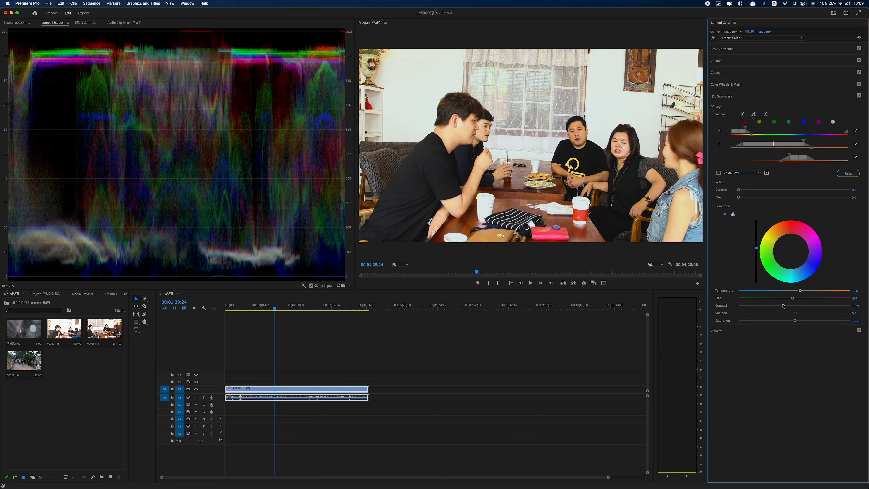
Try the maximum positive vignette amount and reset it to 0.
click(723, 334)
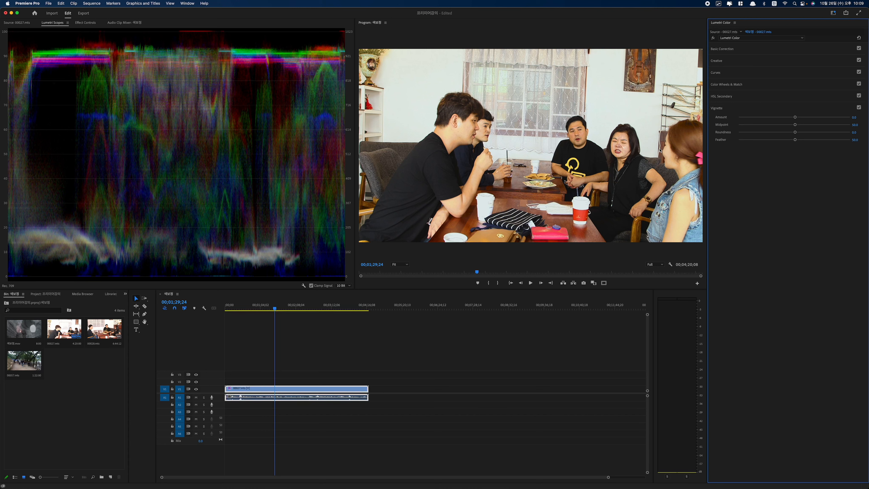
drag(794, 117, 862, 114)
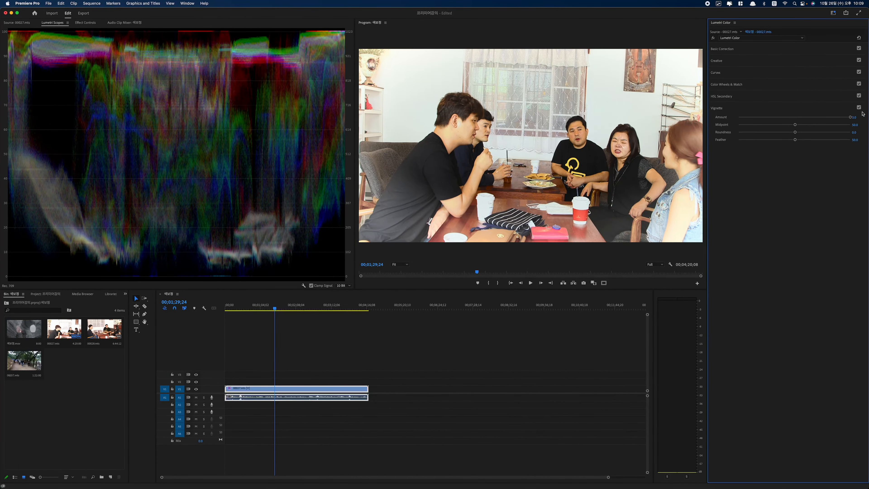
double_click(851, 117)
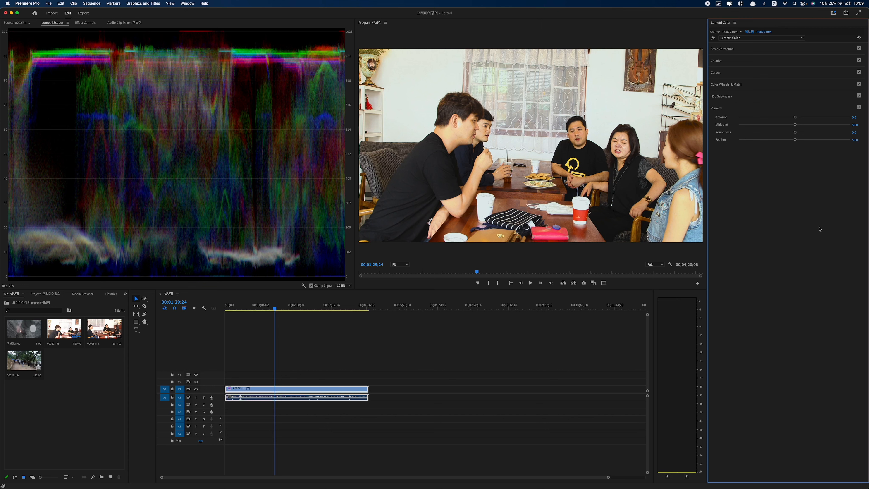
Reduce blue slightly in the dark tones by fine-tuning the shadow end of the blue RGB curve.
click(716, 72)
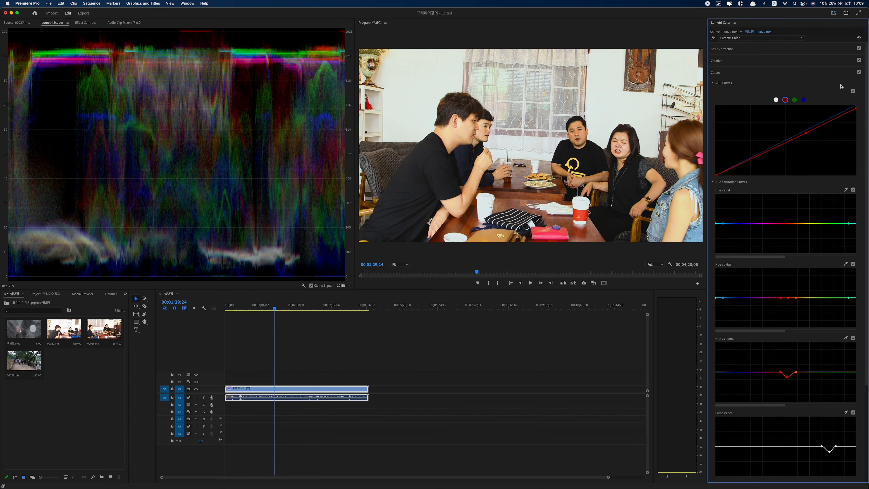
click(804, 100)
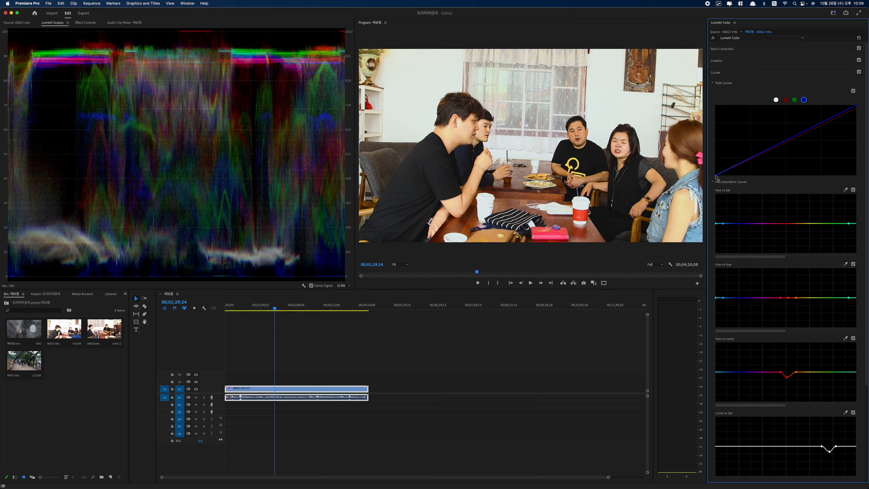
drag(715, 175, 712, 175)
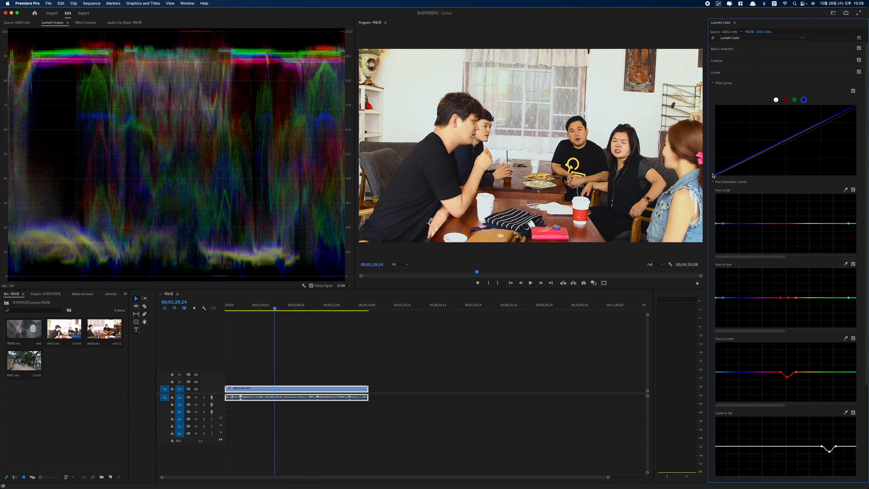
drag(713, 175, 713, 176)
drag(715, 174, 713, 175)
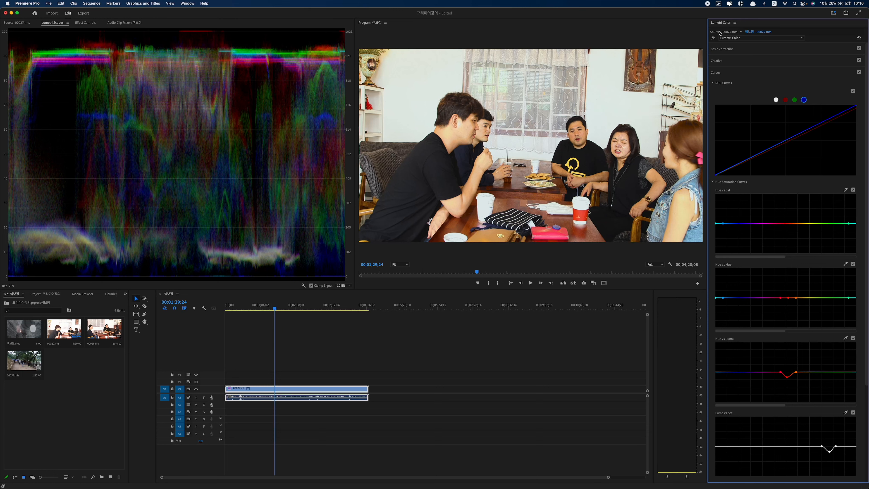
Try raising the basic exposure slightly and restore it to 0.
click(763, 63)
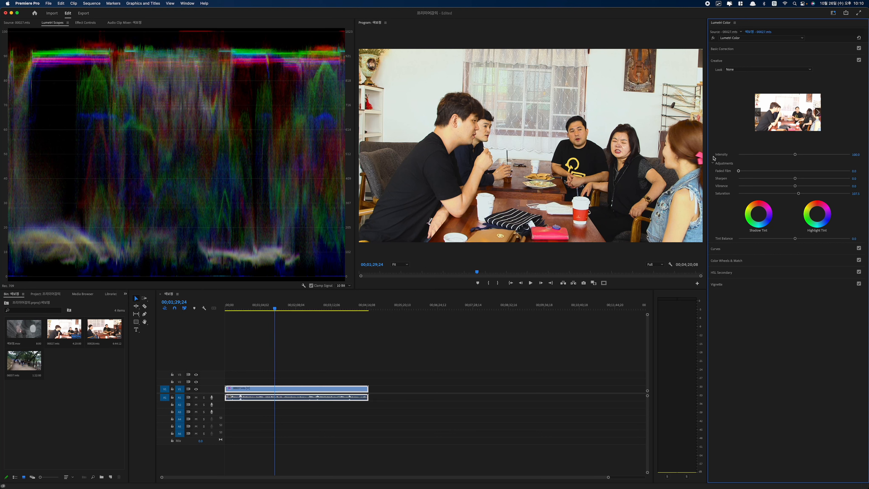
click(734, 48)
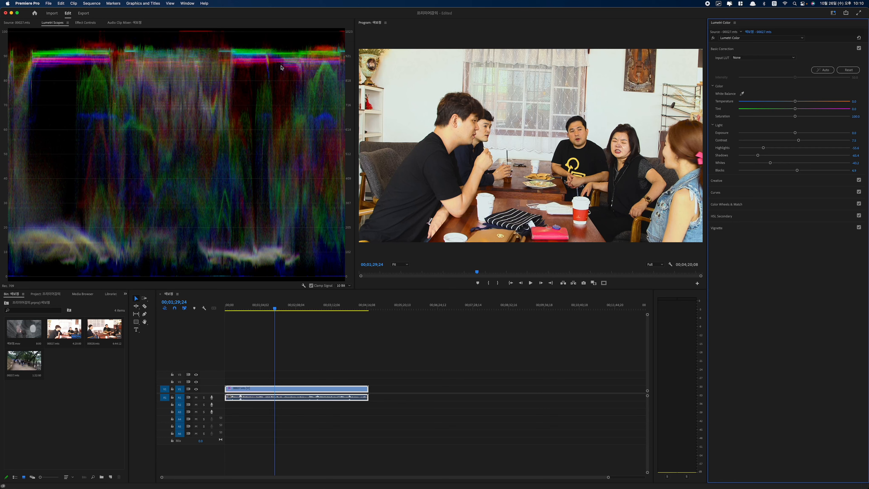
drag(795, 132, 797, 132)
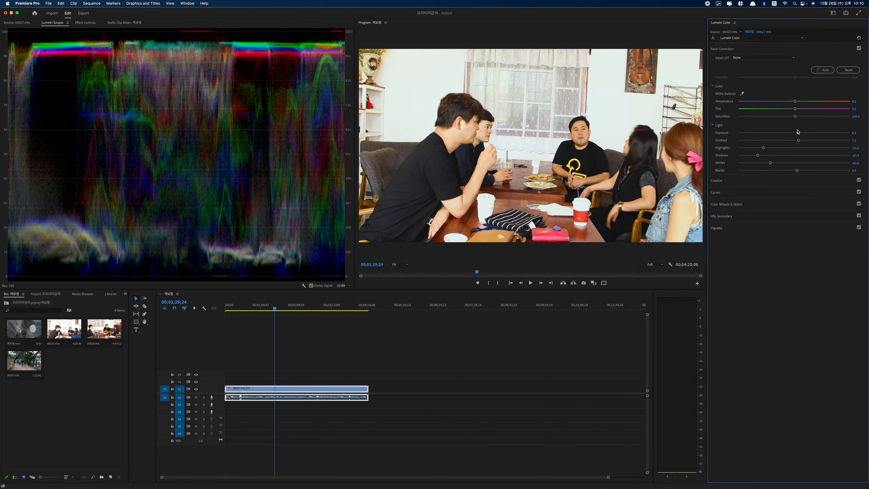
drag(797, 132, 796, 131)
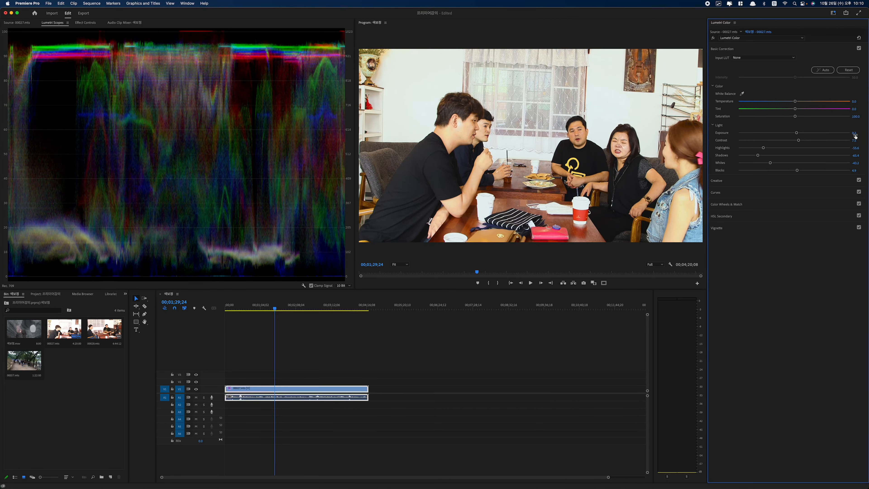
click(855, 135)
key(Return)
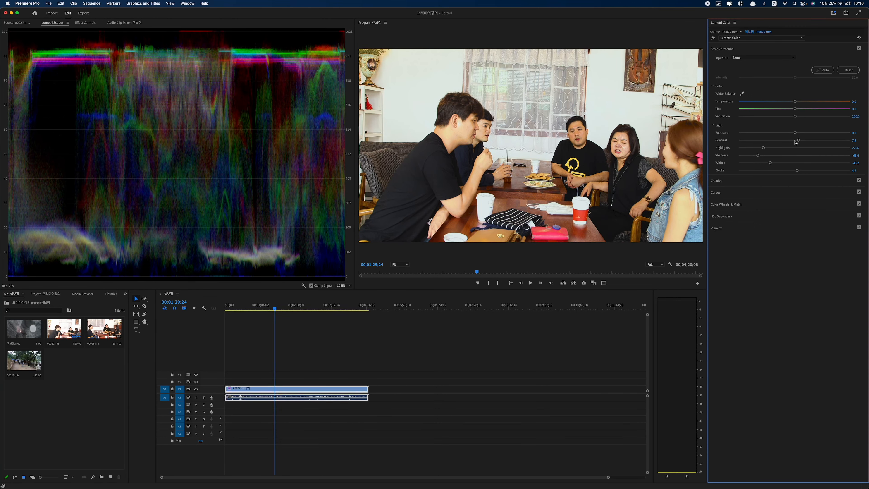
Fine-tune the basic contrast and open the Creative settings.
drag(799, 141, 798, 143)
click(745, 181)
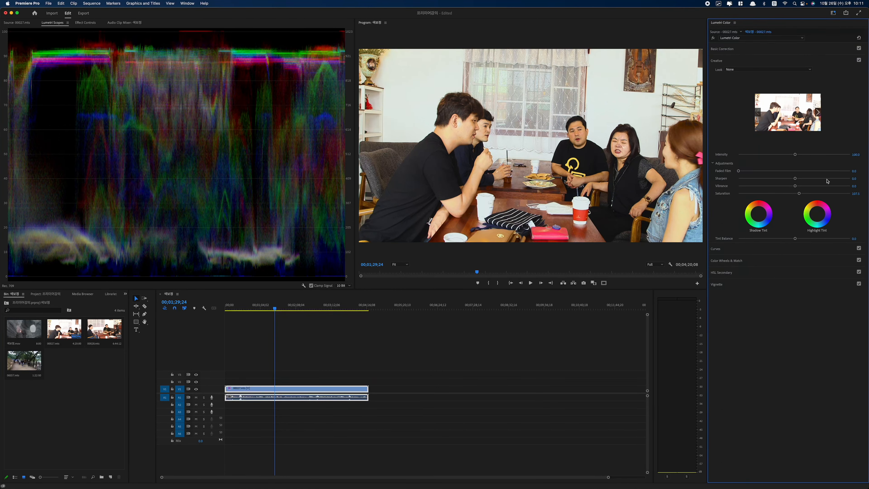
Lower the creative saturation slightly below 100 and compare the café clip with and without the Lumetri correction.
drag(800, 195, 794, 193)
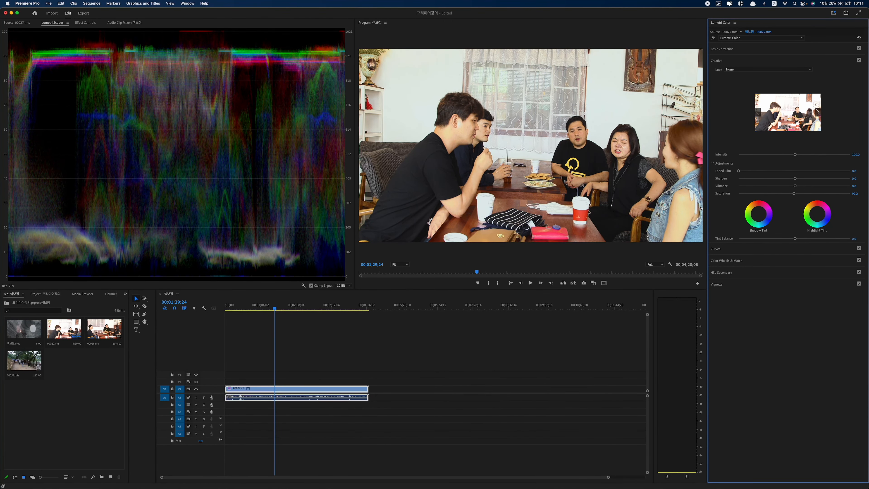
click(714, 38)
click(714, 38)
click(713, 38)
click(713, 38)
click(713, 38)
click(713, 38)
click(713, 39)
click(714, 39)
Add the second café clip to V1 after the first clip with a gap and select it at a frame inside it.
click(20, 23)
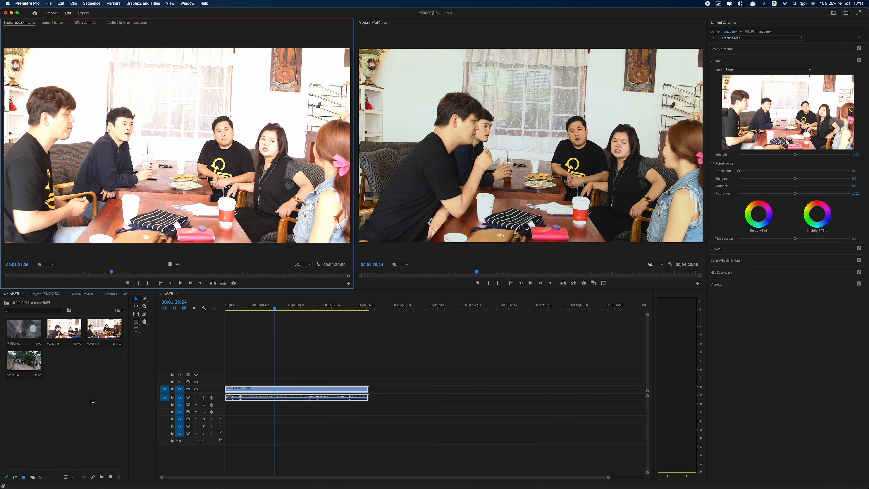
drag(104, 329, 400, 389)
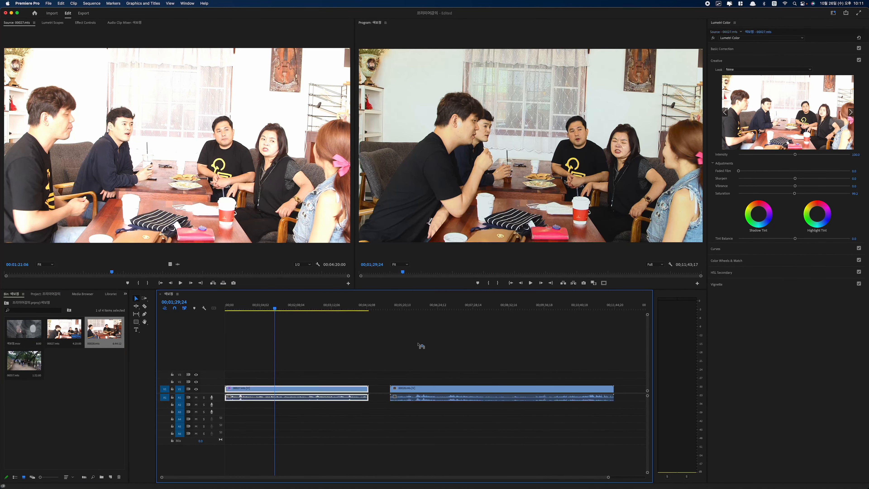
click(445, 306)
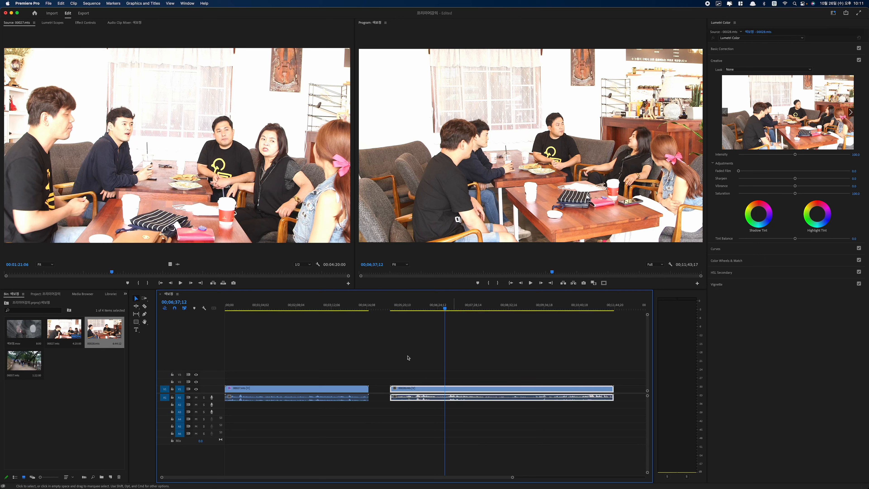
click(312, 392)
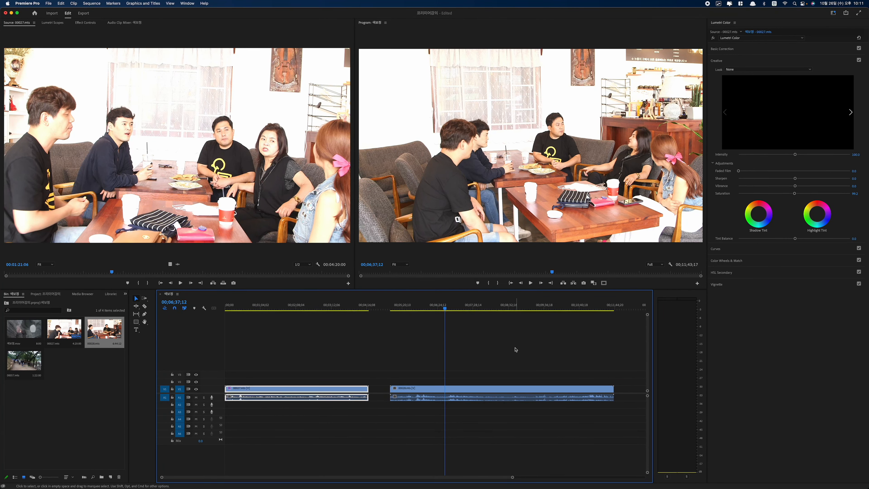
click(458, 389)
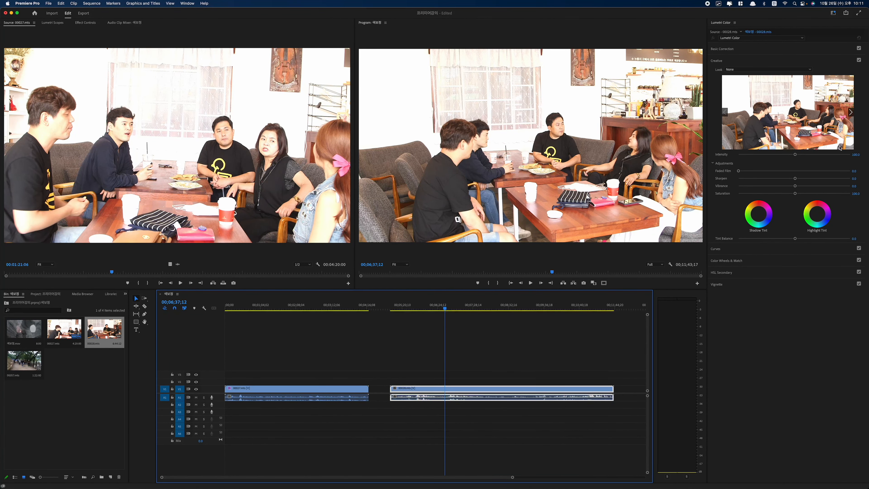
Match the second café clip's color to the corrected first clip, using the sequence's opening frame as the comparison reference.
click(755, 261)
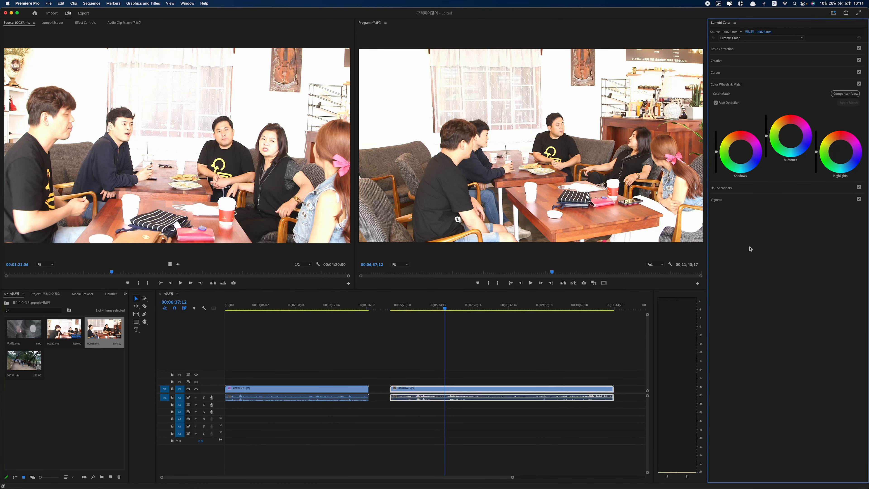
click(851, 95)
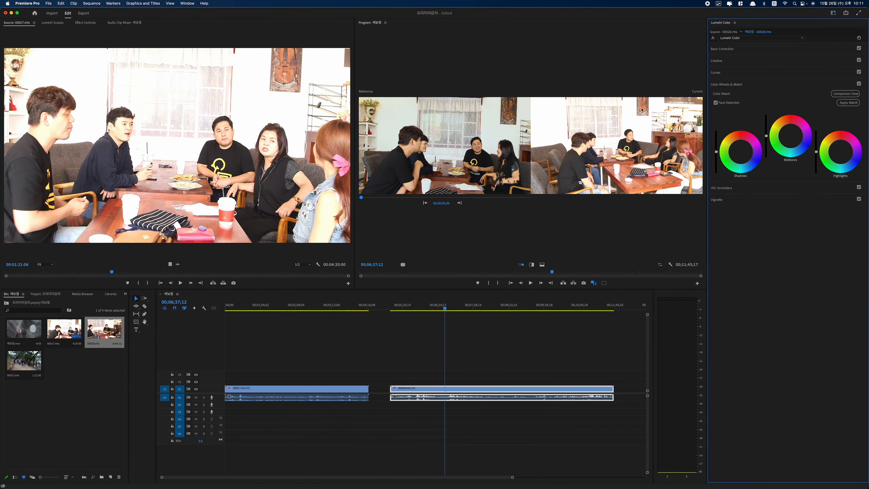
drag(361, 197, 498, 198)
click(361, 197)
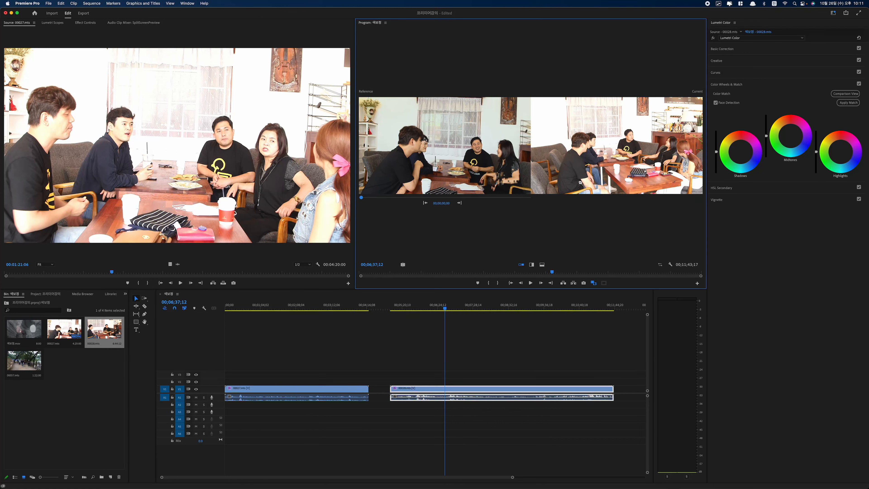
click(848, 102)
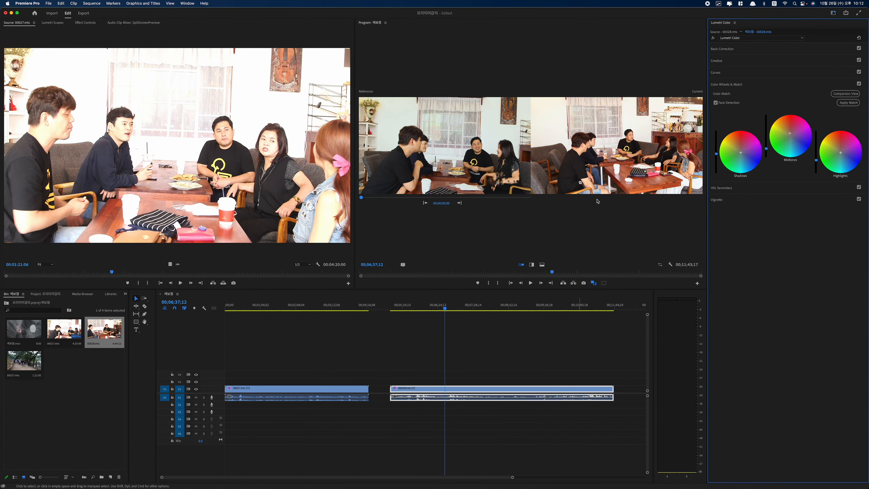
Review frames of the first and second café clips against the reference frame to judge the color match.
click(327, 305)
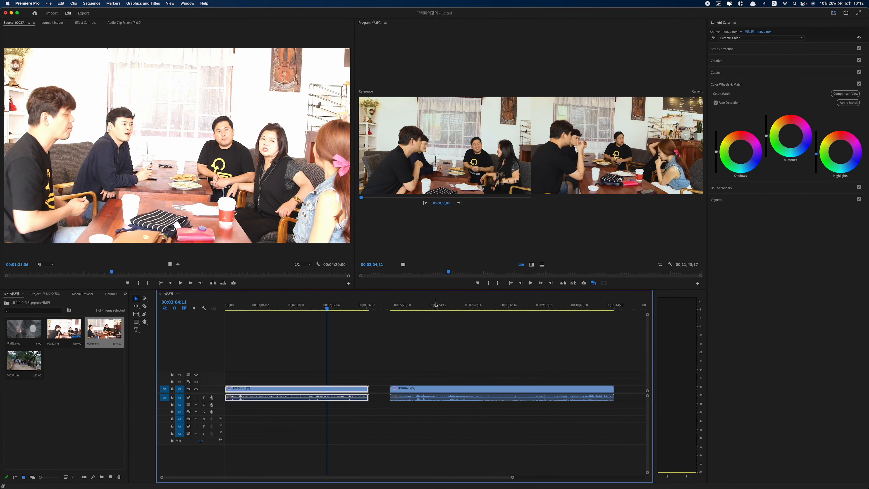
drag(432, 306, 440, 305)
drag(477, 306, 411, 308)
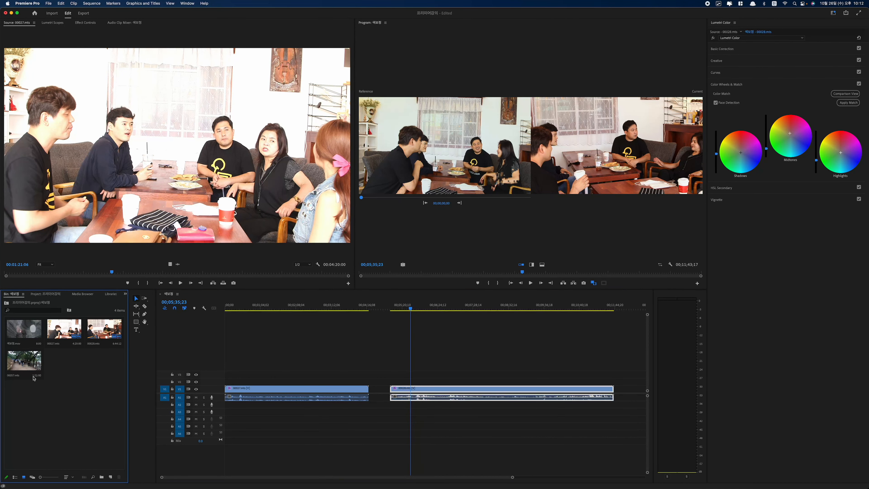
Add the outdoor walking clip to the end of V1 and match the second café clip's color to a frame of it.
double_click(26, 368)
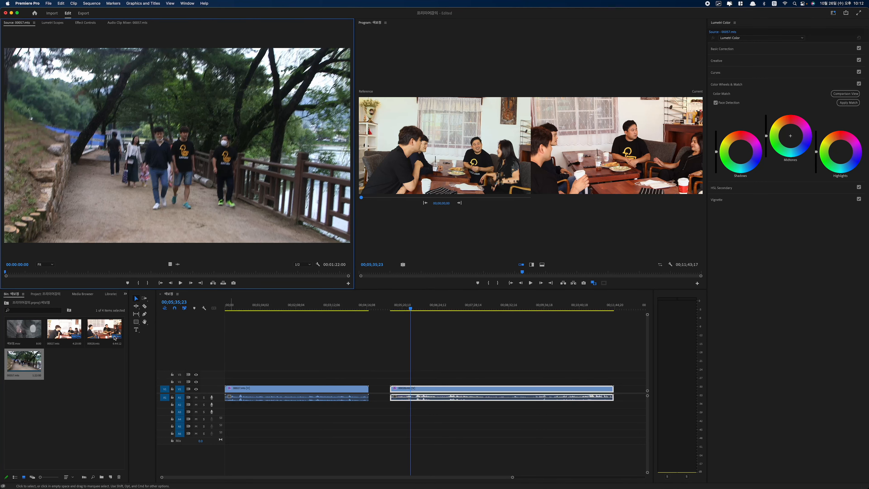
drag(24, 361, 630, 397)
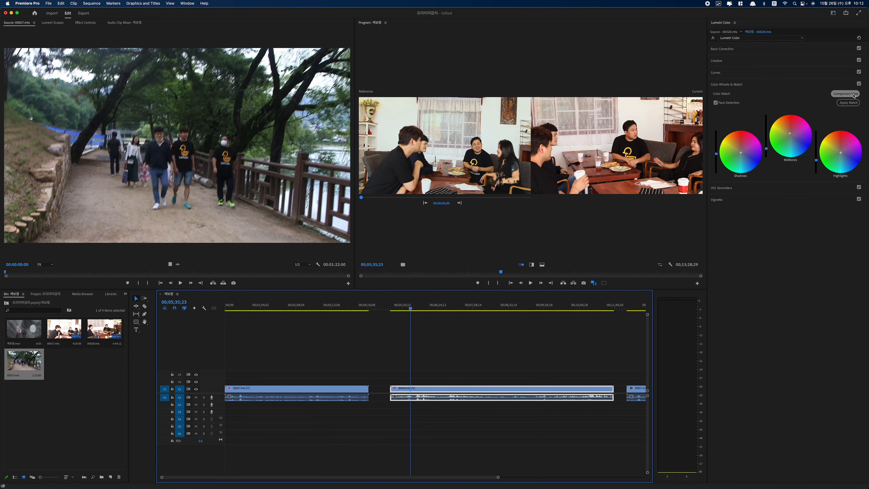
drag(492, 199, 513, 199)
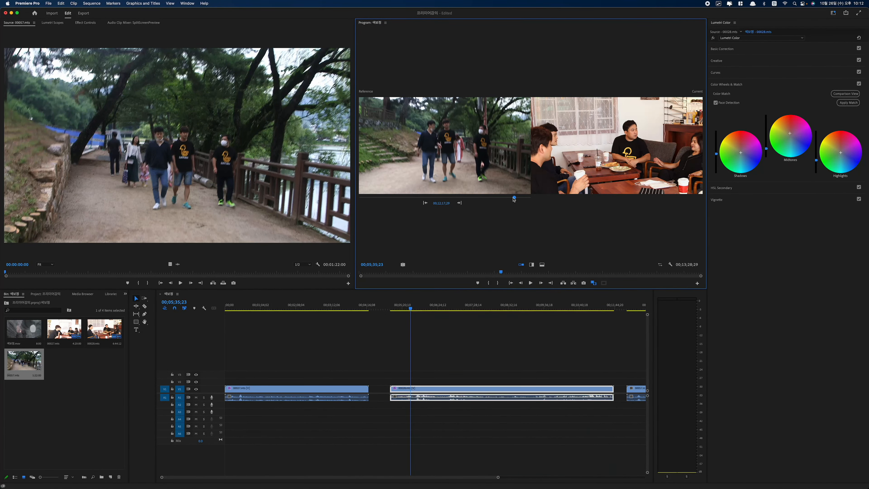
click(848, 102)
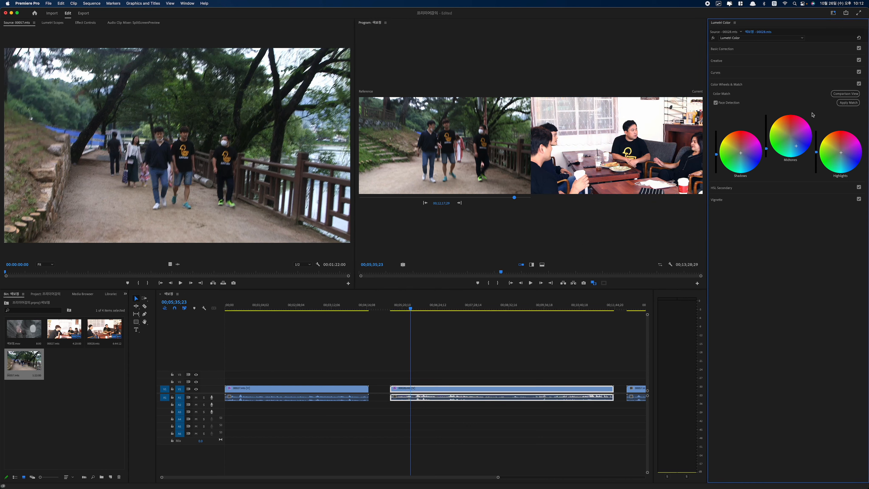
click(843, 98)
Compare the matched second café clip with the outdoor walking clip at several points in the sequence.
drag(513, 305, 538, 305)
key(minus)
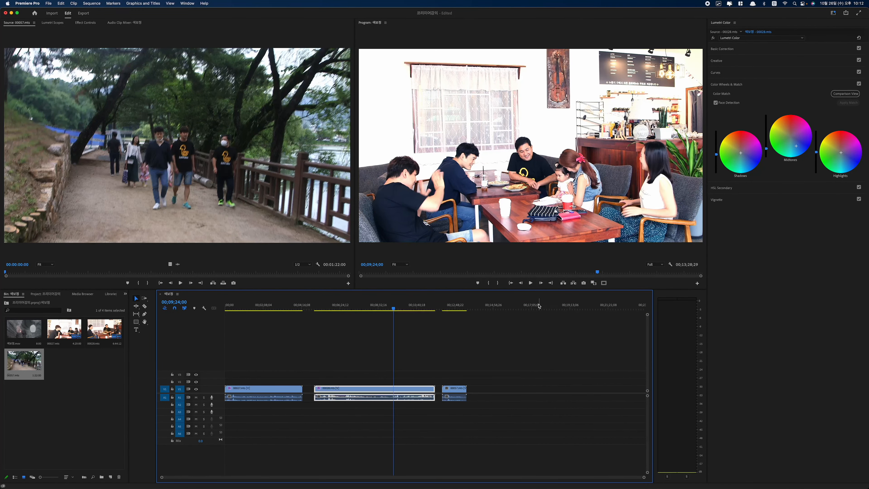
click(460, 306)
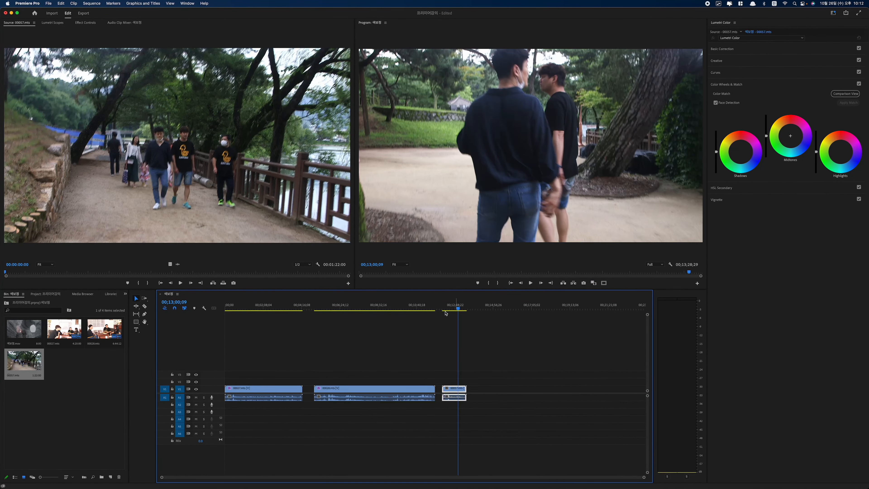
click(406, 309)
drag(406, 309, 348, 352)
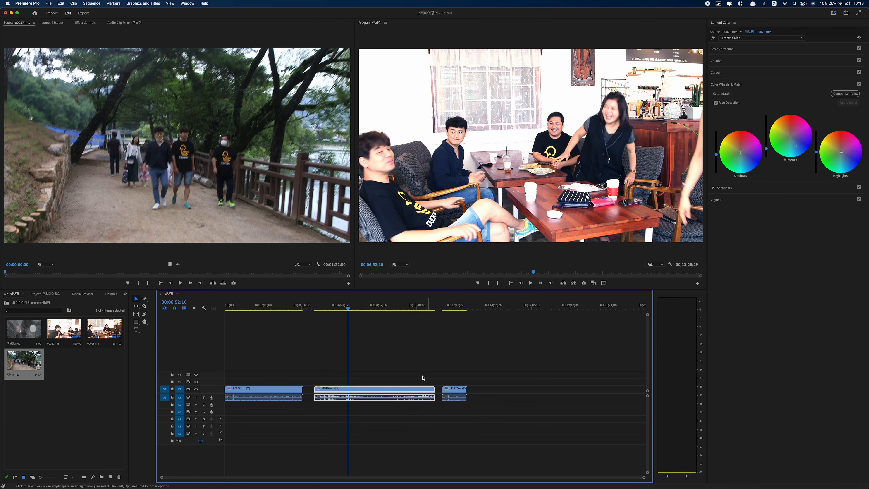
Add the ice-cave flare clip to V1 after the walking clip and apply Scale to Frame Size to it.
drag(44, 338, 486, 393)
click(487, 303)
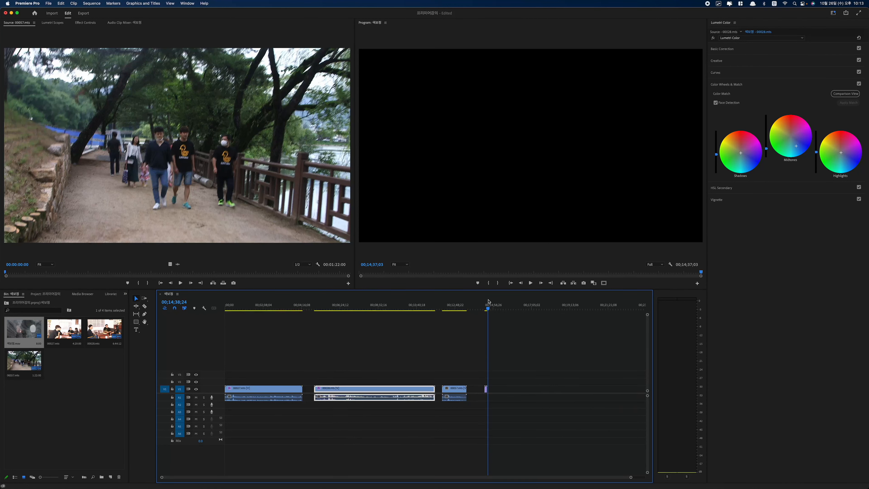
key(=)
key(=)
key(=)
key(=)
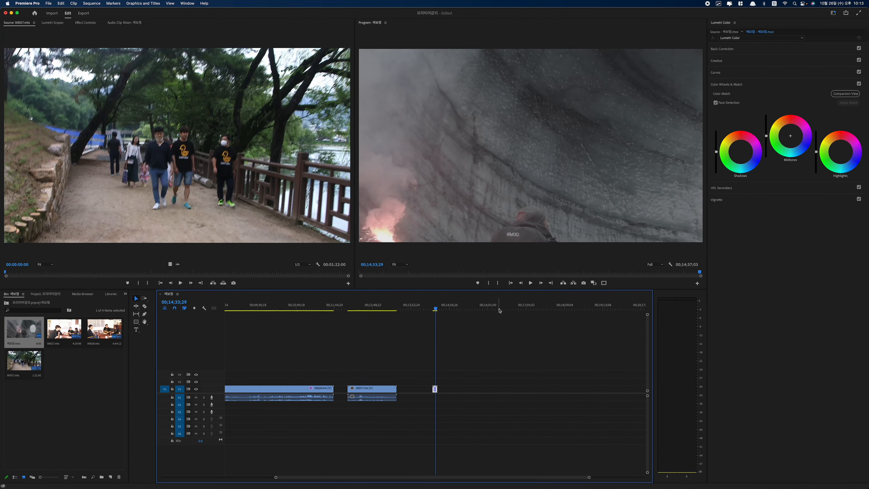
right_click(441, 394)
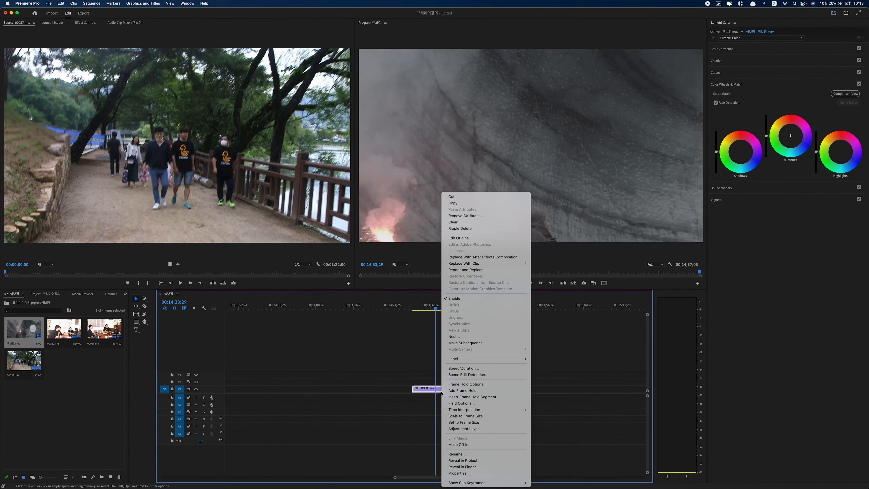
click(481, 415)
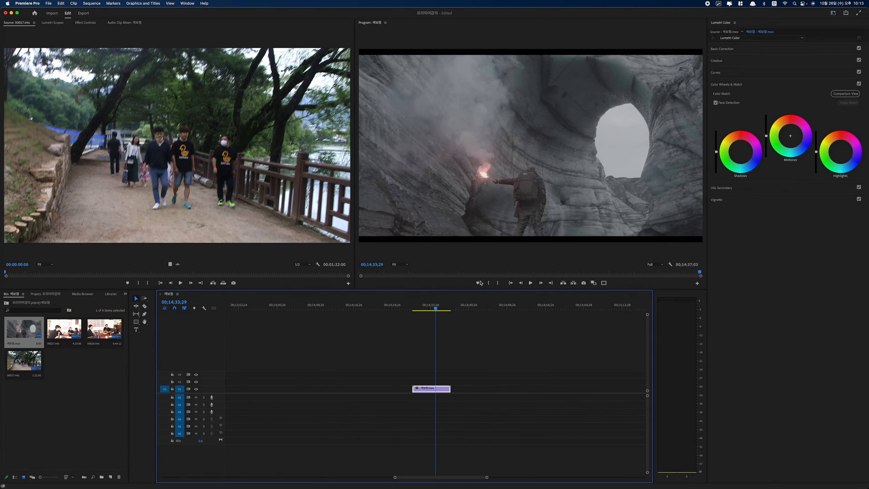
click(426, 311)
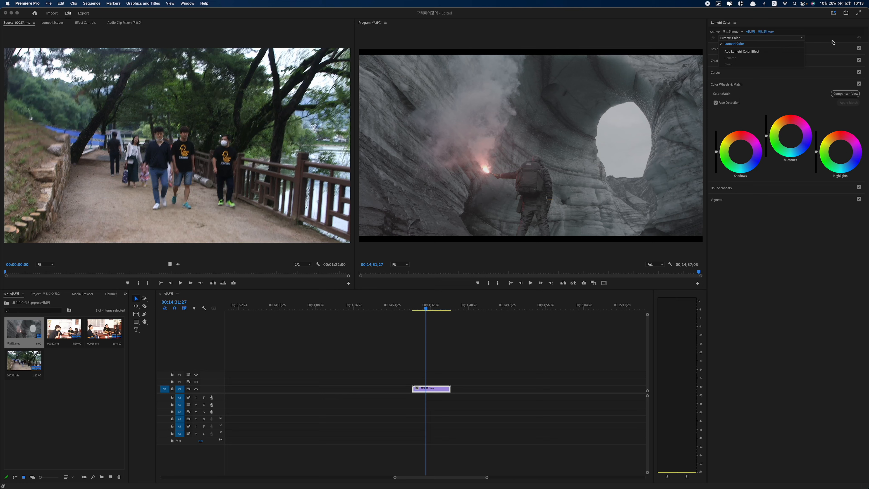
Try the AMIRA_Default_LogC2Rec709 input LUT on the ice-cave clip and restore the input LUT to None.
click(836, 50)
click(778, 58)
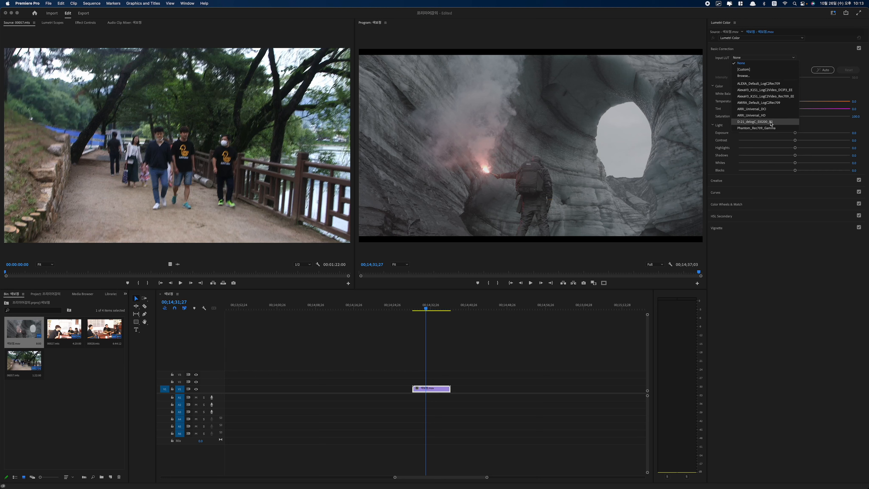
click(762, 103)
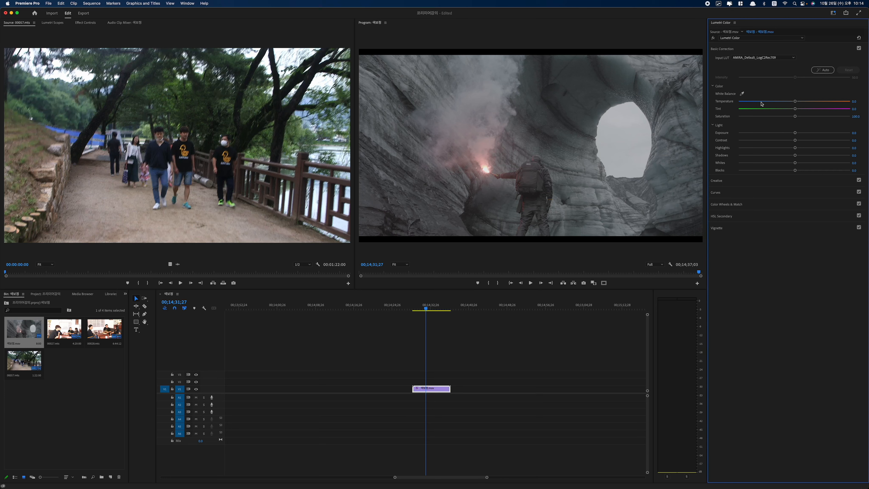
click(762, 58)
click(749, 61)
click(750, 57)
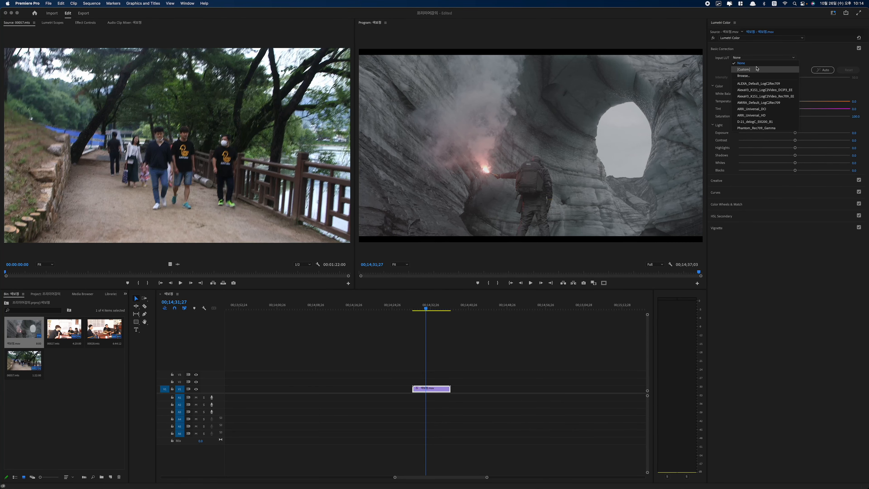
click(755, 65)
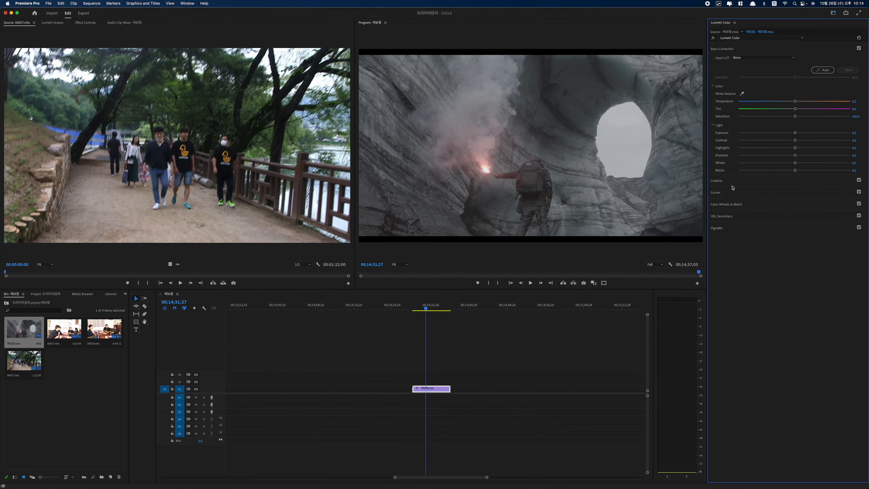
Browse the creative looks, try SL CLEAN KODAK C on the ice-cave clip and undo it.
click(732, 181)
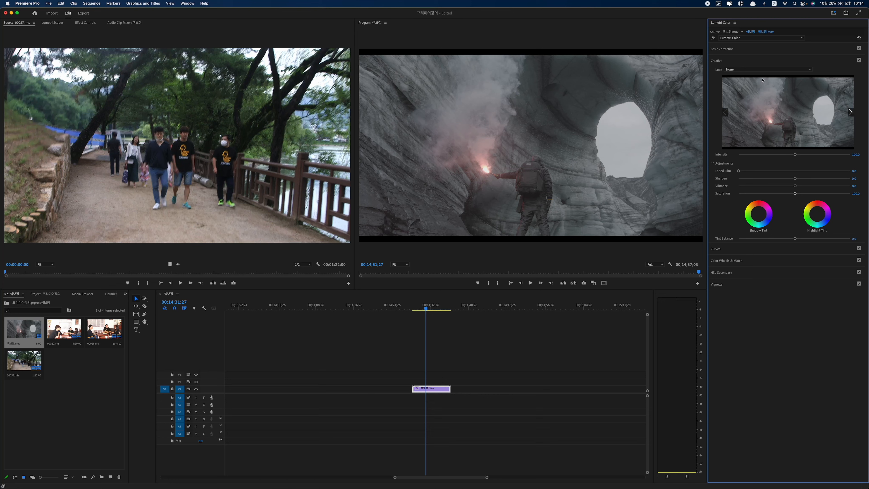
click(752, 70)
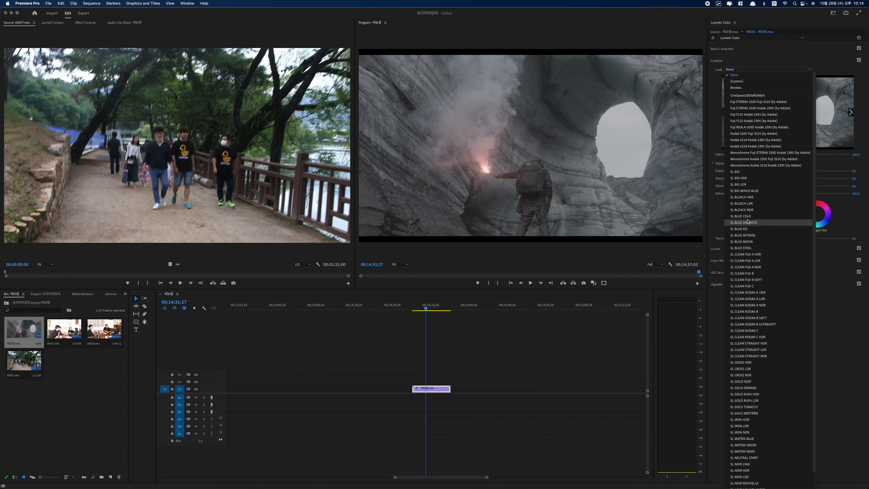
scroll(748, 184, down, 2)
scroll(749, 184, up, 2)
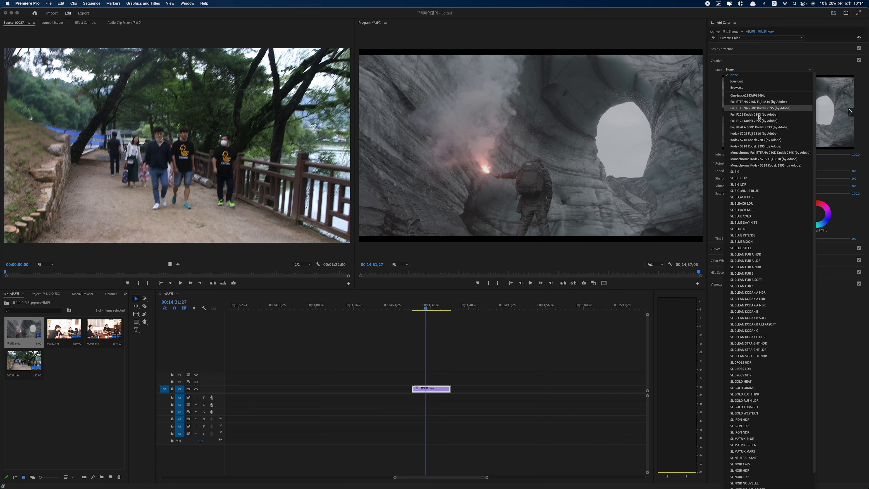
scroll(742, 424, down, 2)
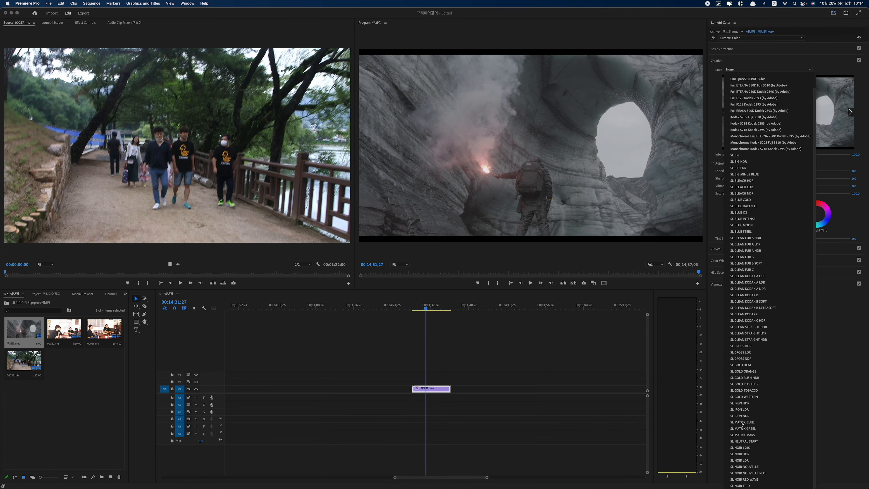
scroll(763, 274, up, 2)
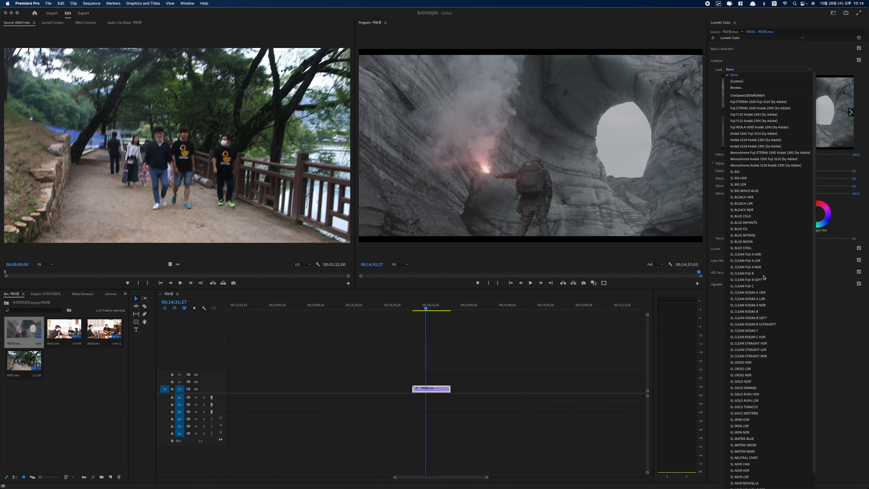
click(756, 331)
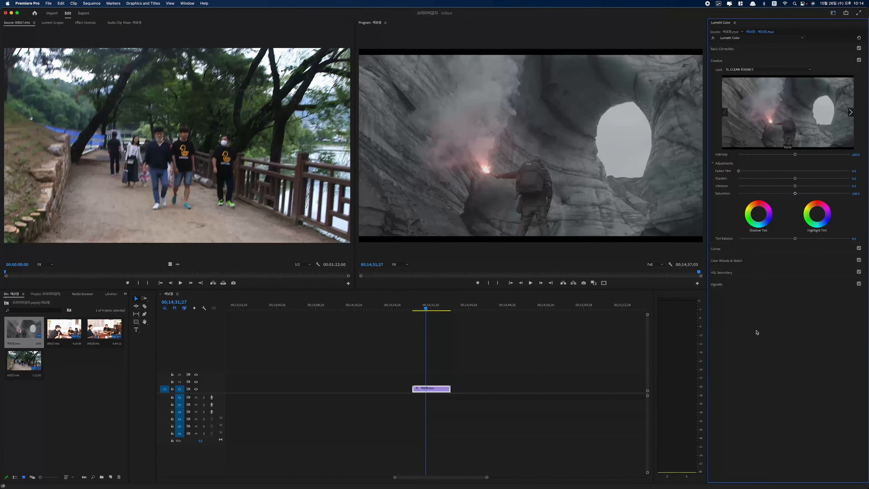
key(super+z)
Try the Fuji ETERNA 250D Kodak 2395 and CineSpace2383sRGB6bit looks on the ice-cave clip, undoing each one.
click(774, 70)
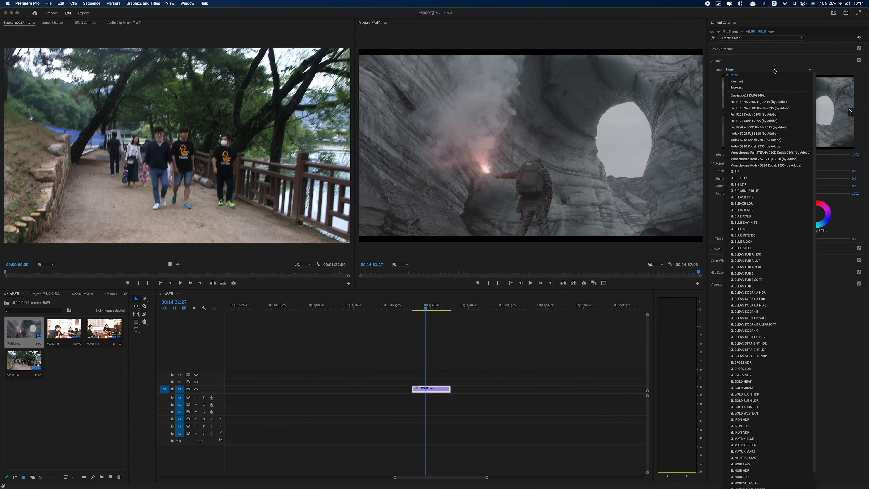
click(772, 108)
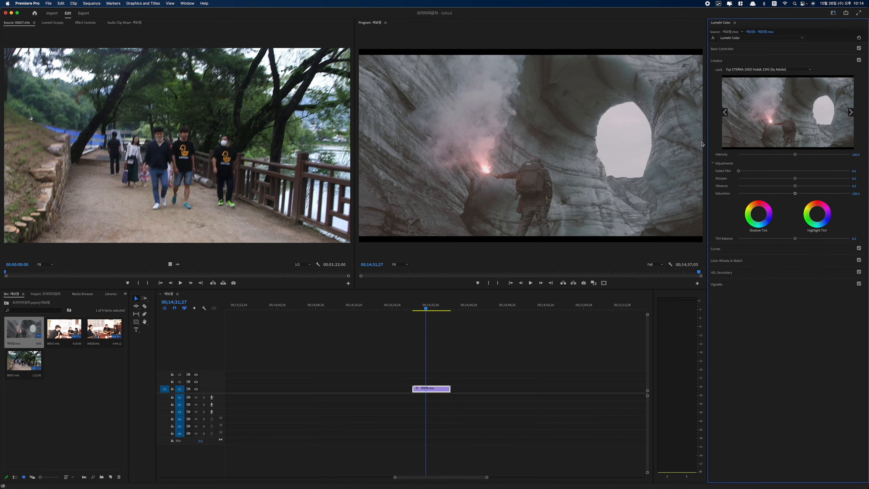
key(super+z)
click(780, 70)
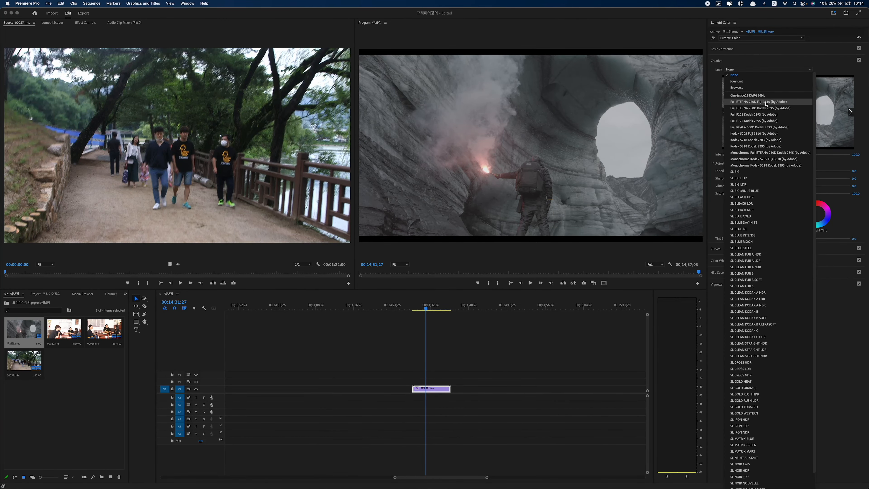
click(767, 96)
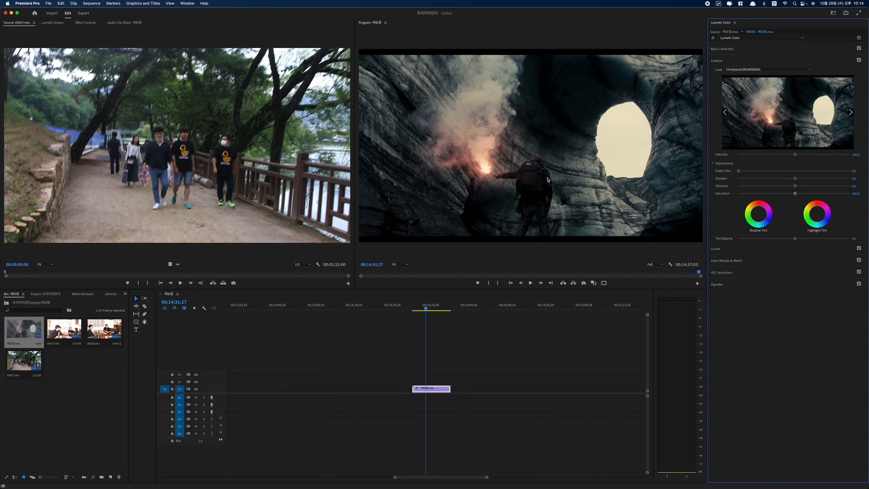
key(super+z)
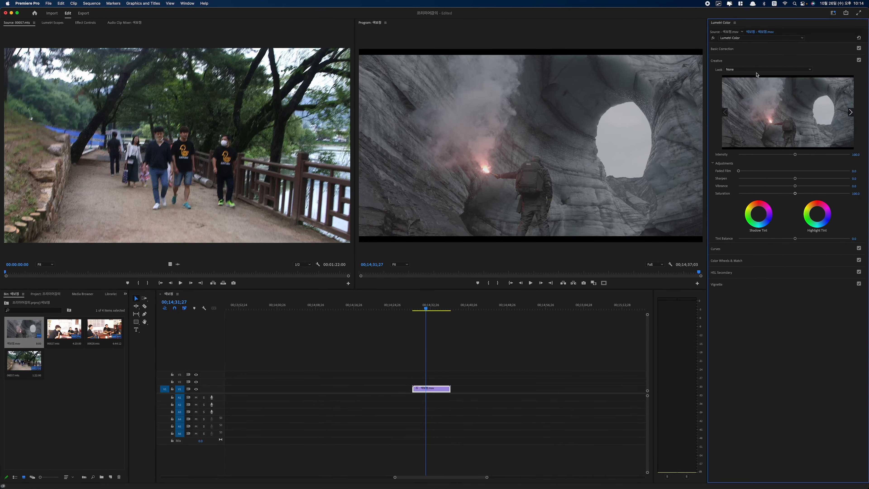
Apply the CineSpace2383sRGB6bit look to the ice-cave clip and lower its intensity to about 93.
click(757, 73)
click(766, 103)
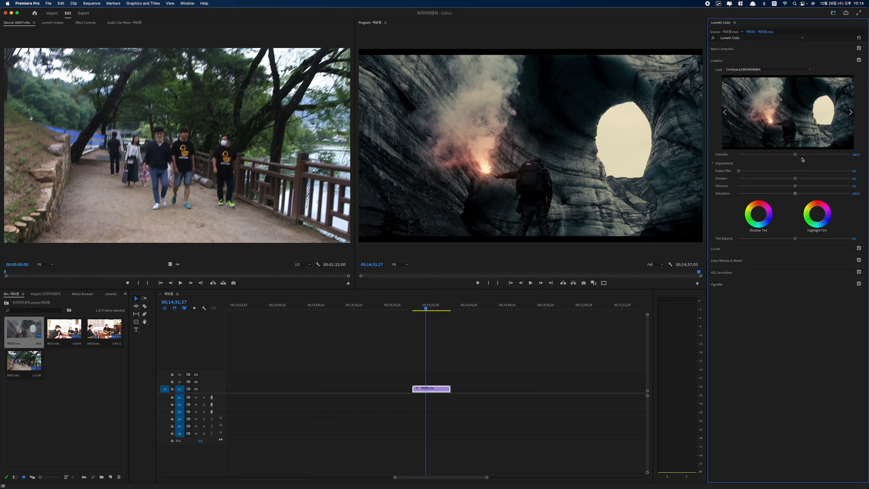
mouse_move(795, 154)
mouse_down()
mouse_move(774, 156)
mouse_move(790, 155)
mouse_up()
click(792, 69)
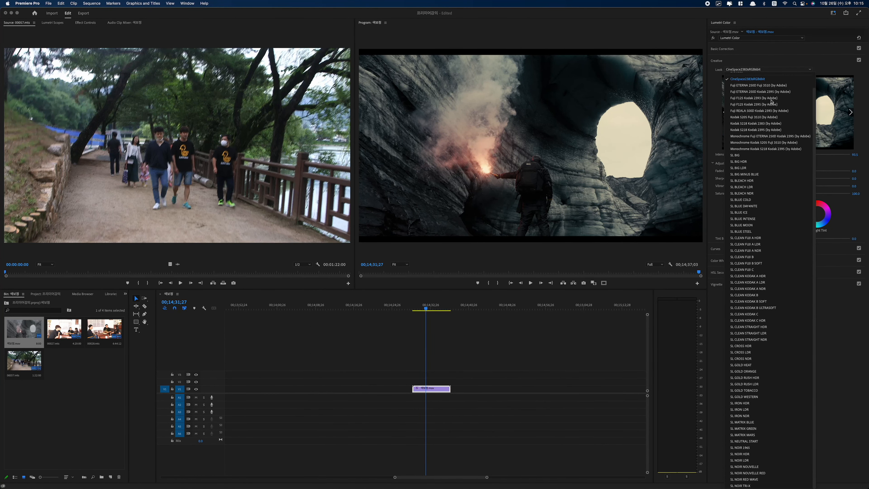
click(773, 80)
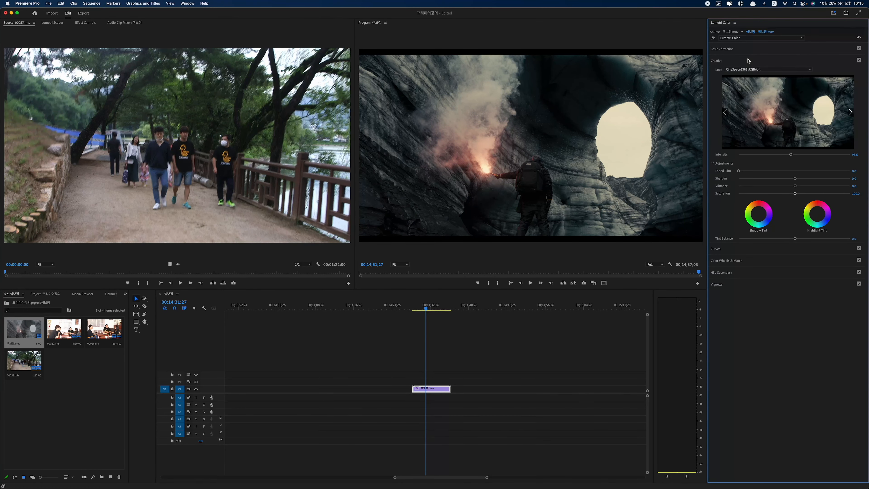
Try the custom look Lamont 05_S.cube from the LUTS folder on the ice-cave clip.
click(762, 70)
scroll(770, 95, up, 2)
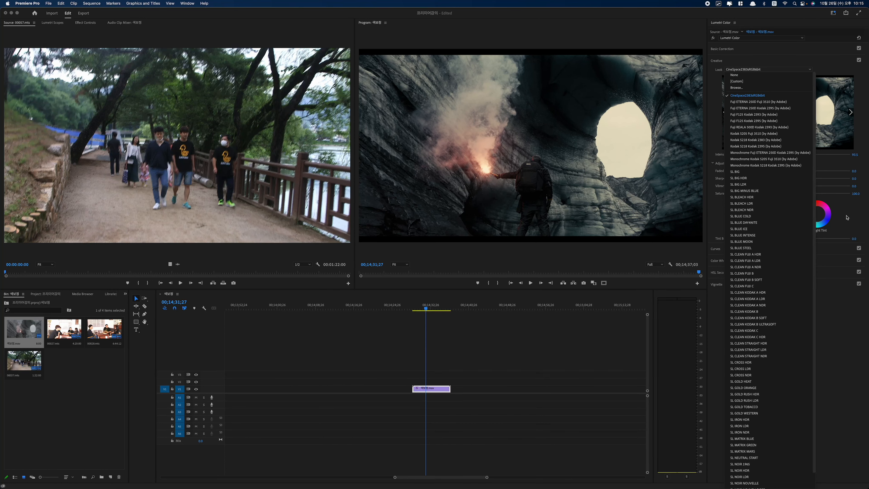
click(759, 81)
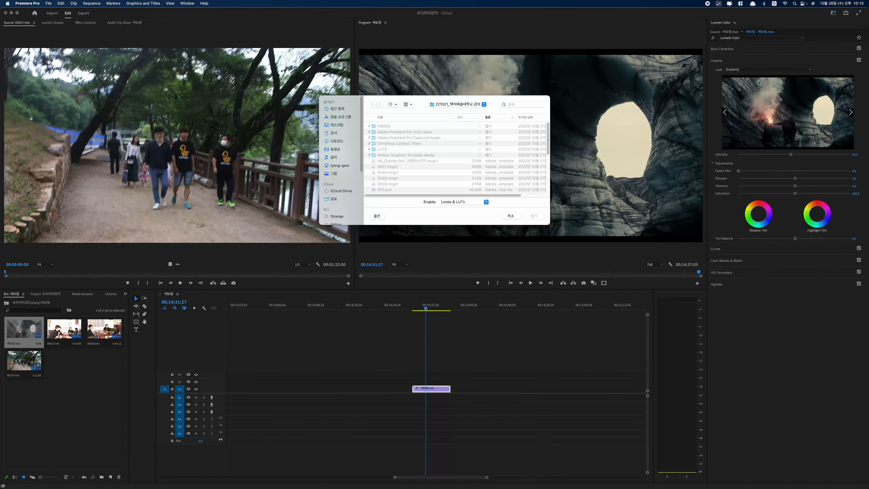
double_click(382, 150)
scroll(415, 153, down, 10)
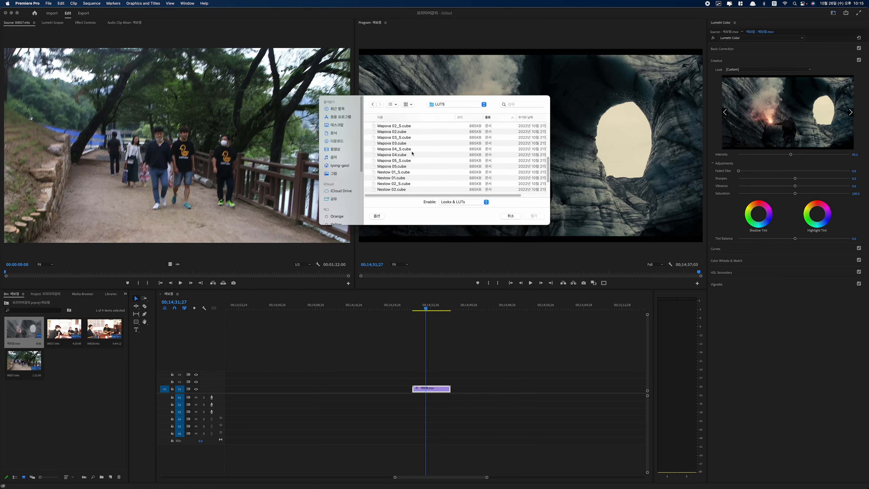
scroll(412, 153, down, 3)
scroll(412, 154, up, 5)
scroll(415, 168, down, 1)
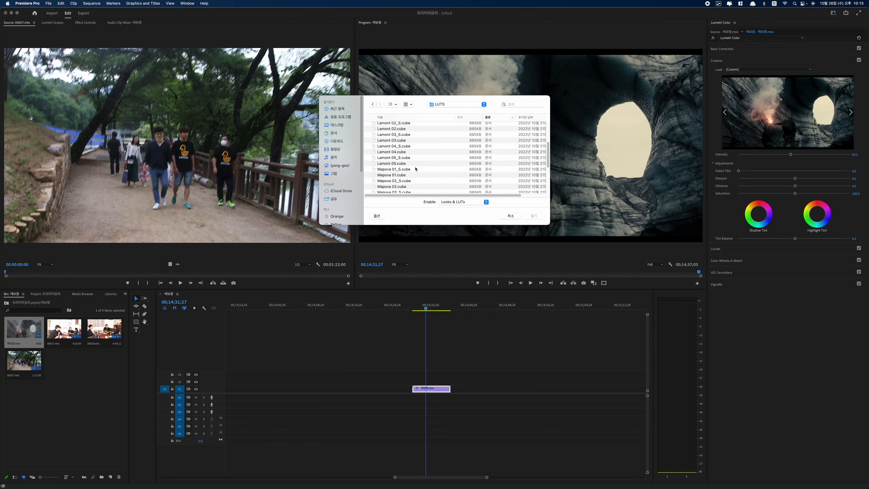
click(411, 156)
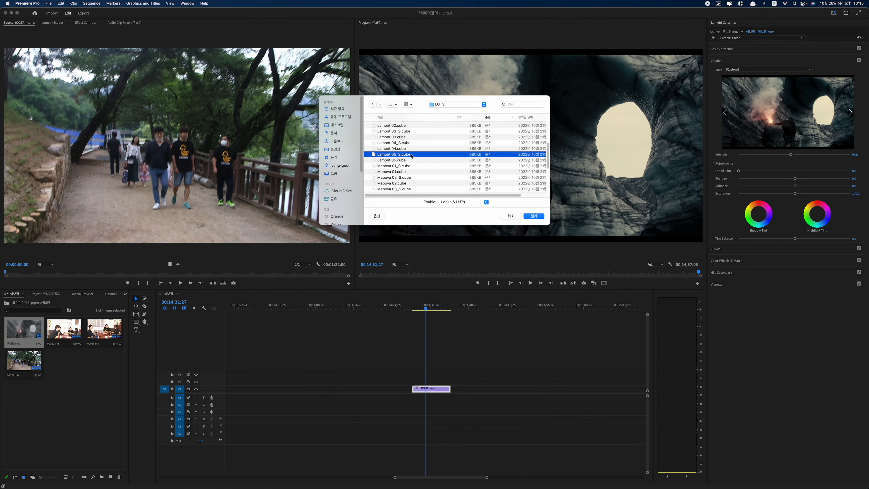
click(530, 216)
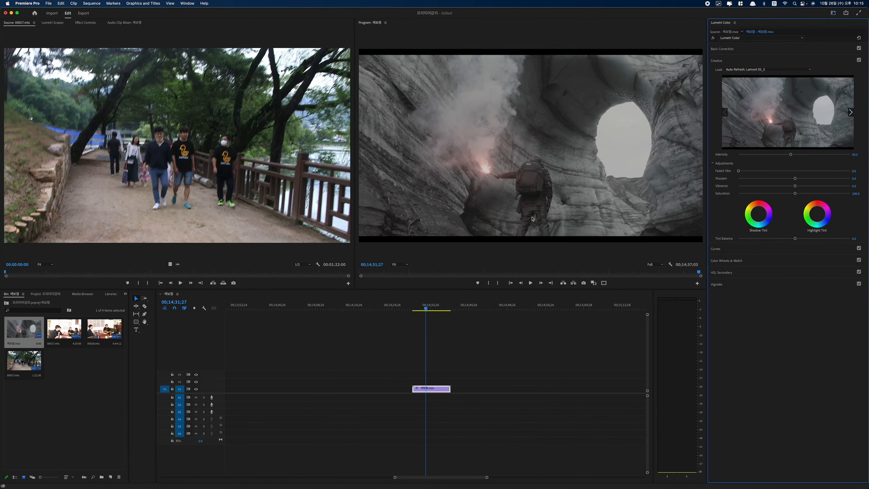
Replace the ice-cave clip's look with Lamont 02_S.cube from the LUTS folder.
click(761, 69)
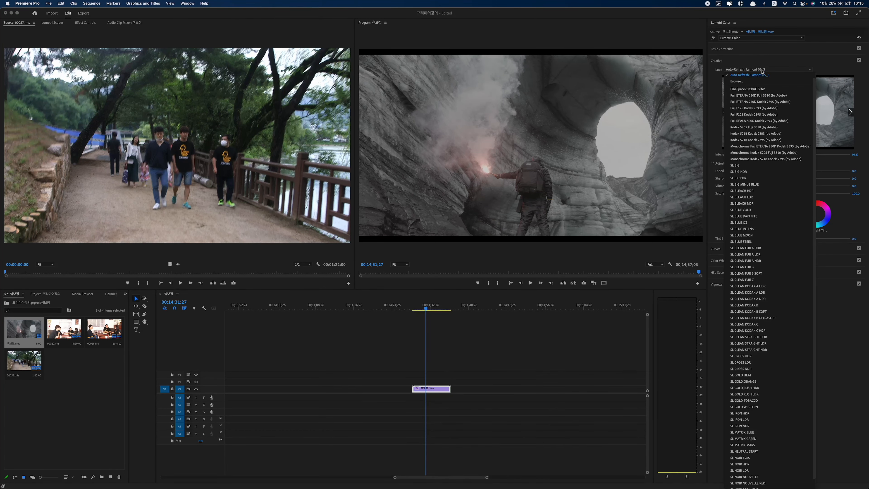
click(756, 81)
scroll(398, 164, down, 1)
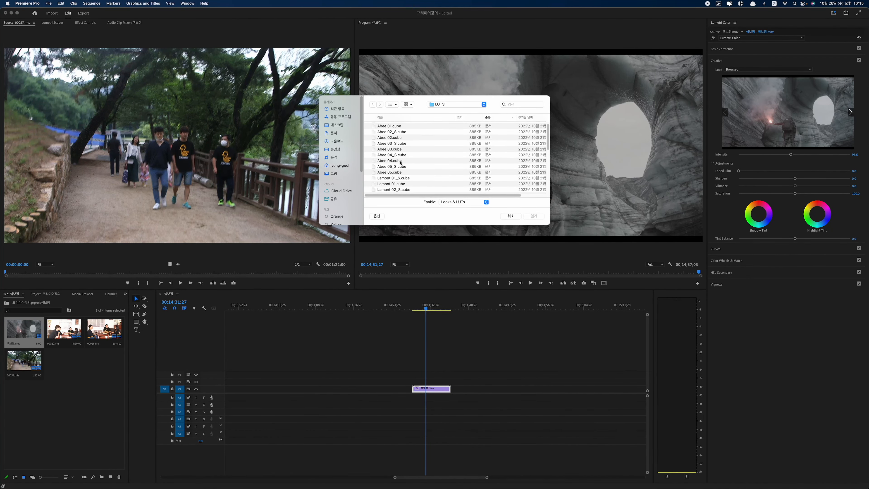
double_click(397, 189)
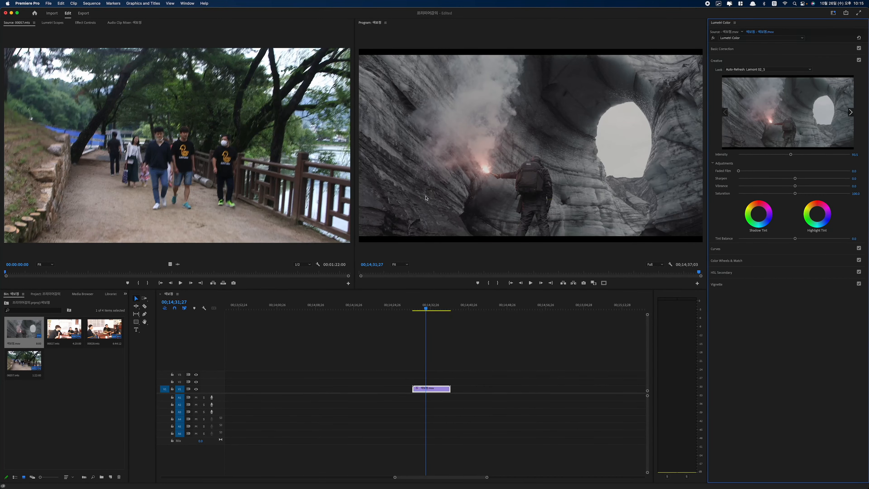
Try Mapova 04_S.cube from the LUTS folder as the ice-cave clip's look.
click(776, 70)
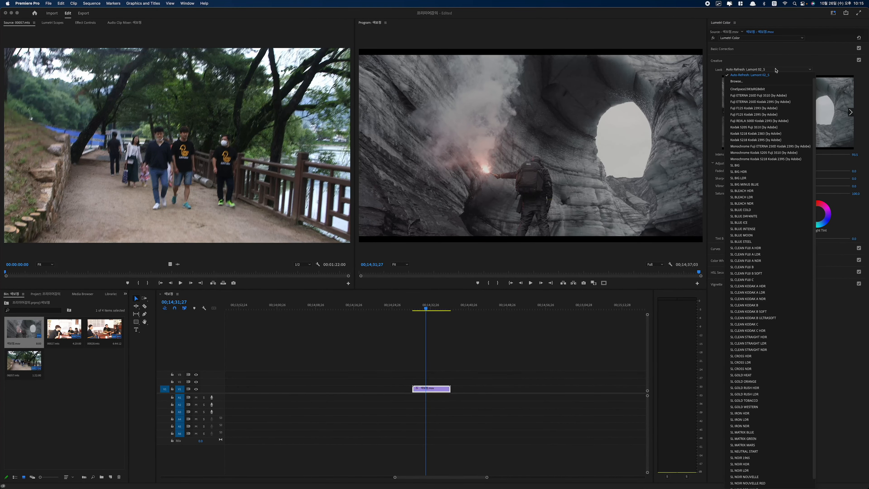
click(752, 81)
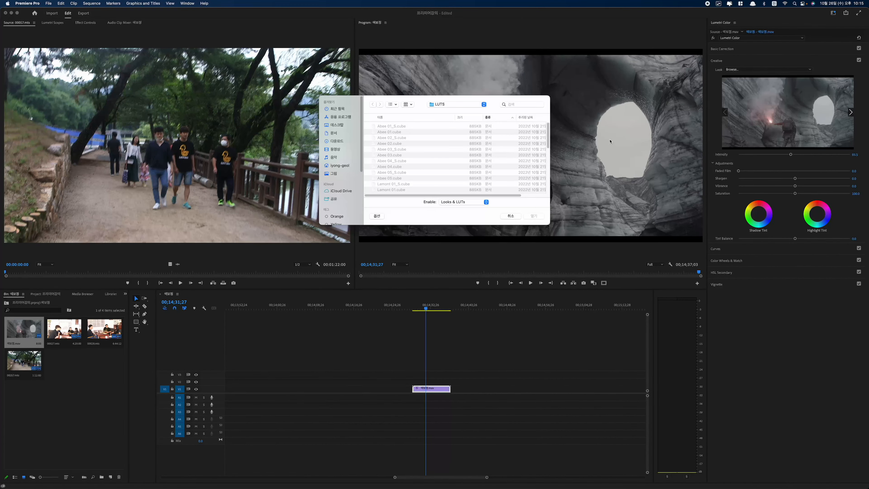
scroll(434, 164, down, 3)
scroll(434, 164, down, 1)
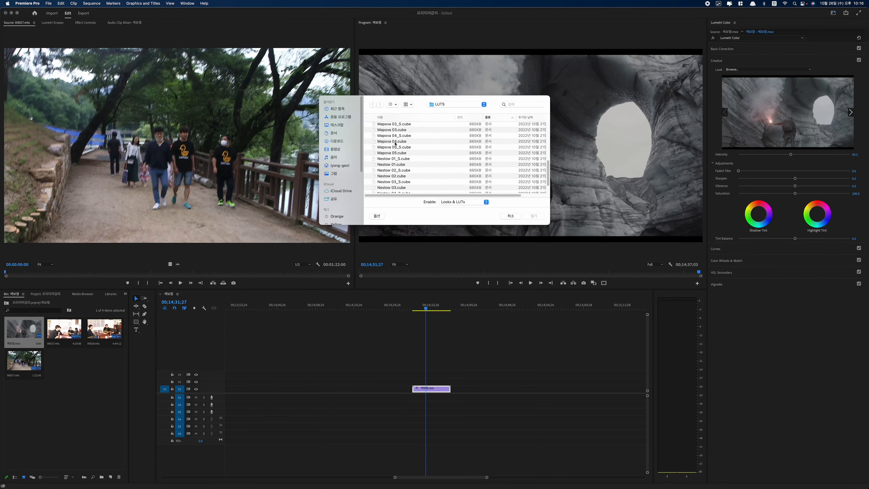
click(386, 136)
click(540, 218)
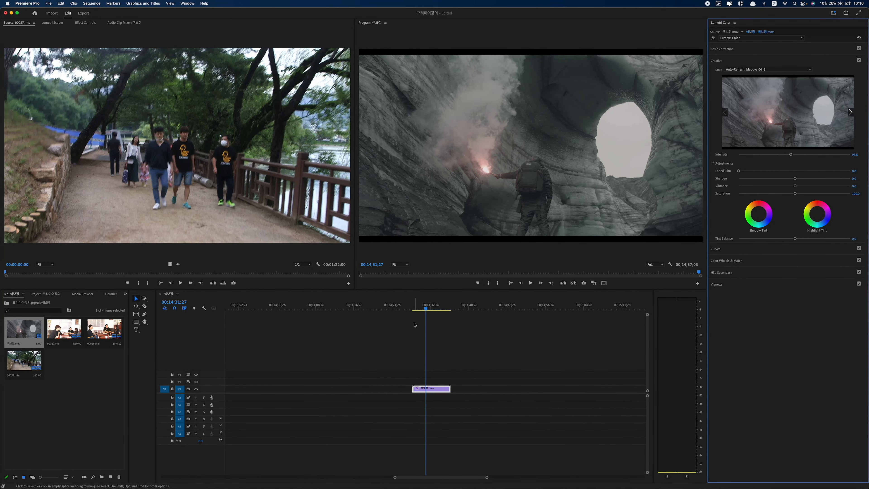
Set the ice-cave clip's creative look back to CineSpace2383sRGB6bit.
key(minus)
key(minus)
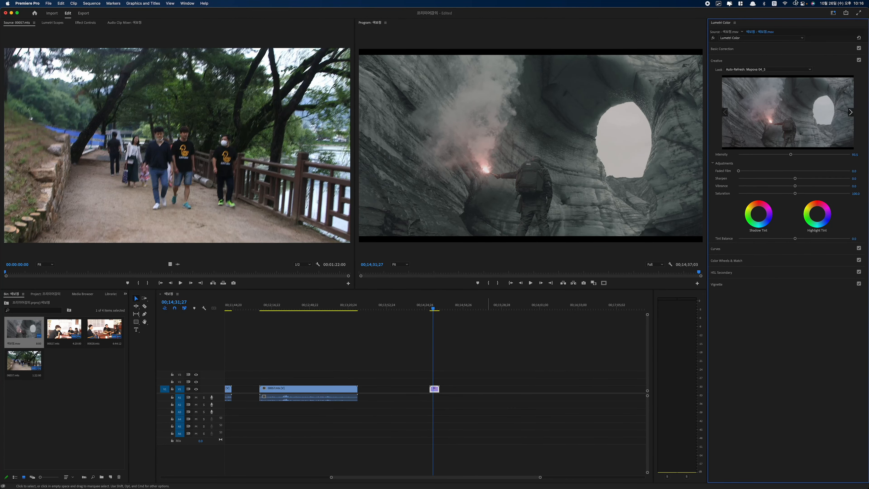
click(766, 70)
scroll(764, 123, down, 1)
scroll(763, 123, up, 1)
click(755, 99)
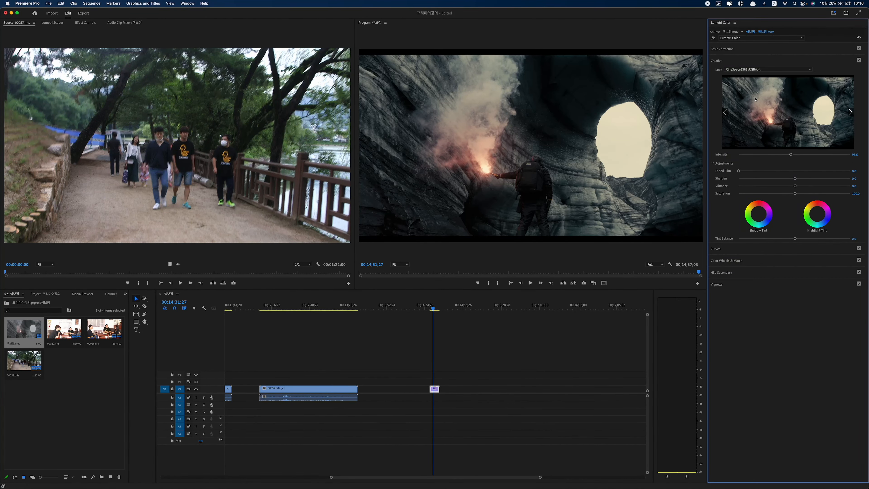
Select the outdoor walking clip on V1 and apply Lamont 01.cube from the LUTS folder as its creative look.
click(310, 314)
click(329, 390)
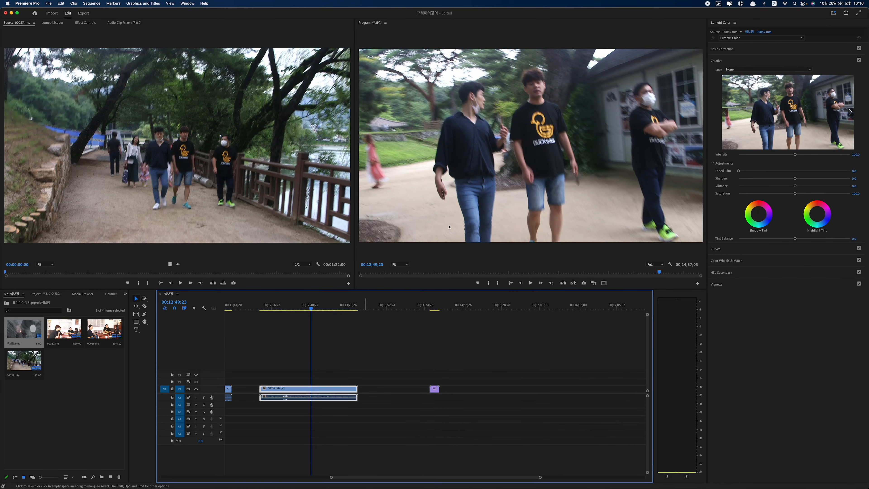
click(738, 69)
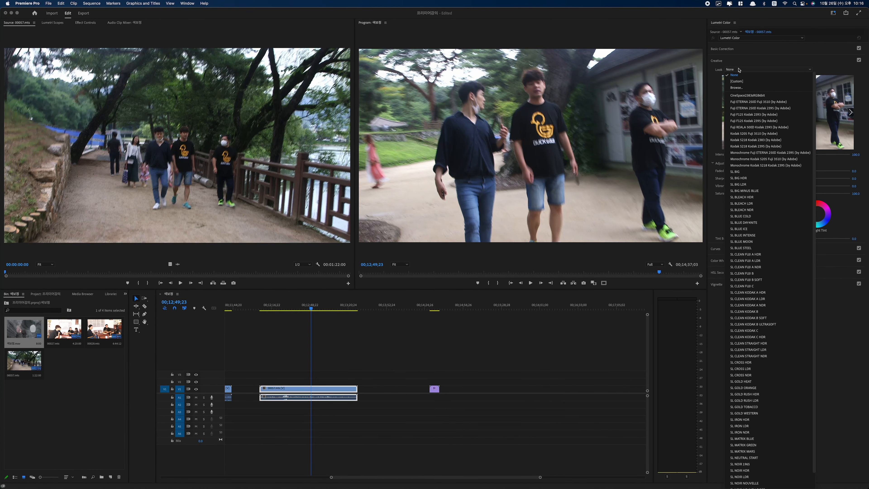
click(746, 90)
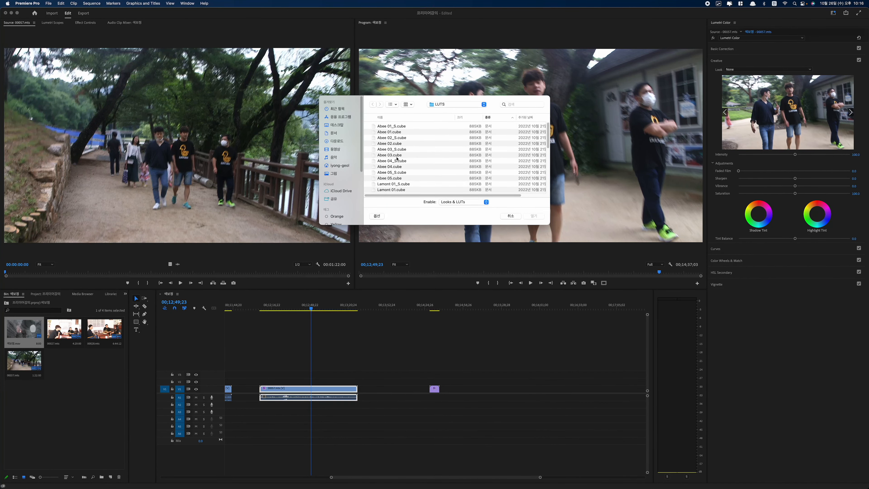
scroll(398, 158, down, 2)
double_click(389, 170)
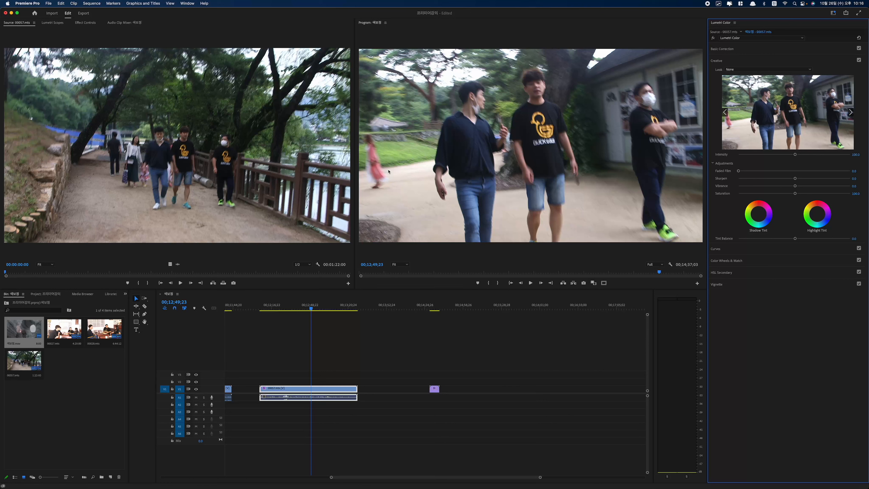
Play parts of the walking clip and compare the picture with the Lumetri Color effect off and on.
key(space)
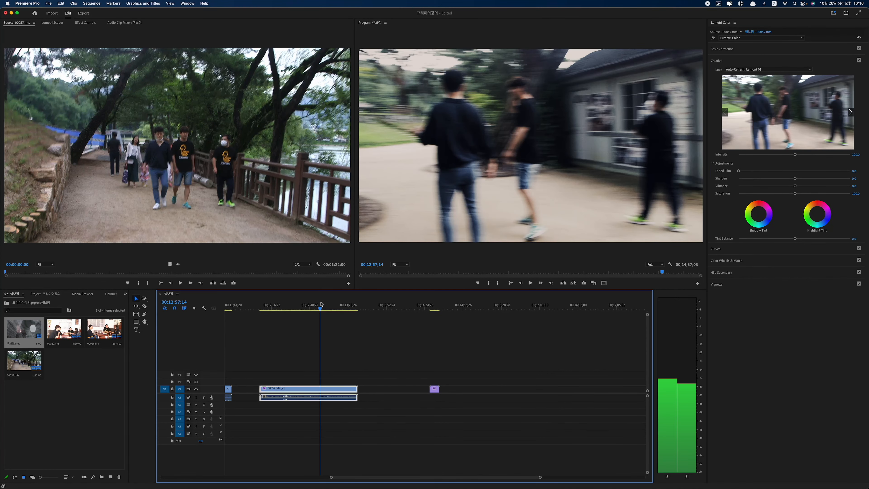
click(713, 38)
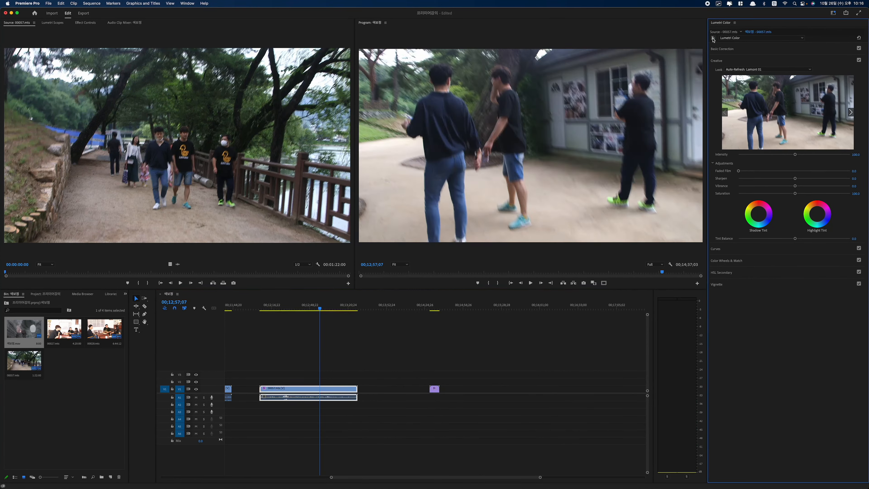
click(713, 38)
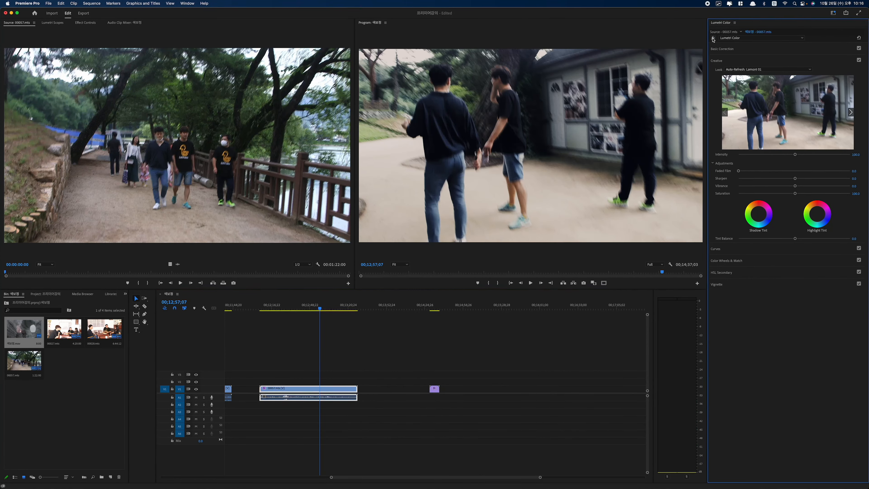
click(293, 304)
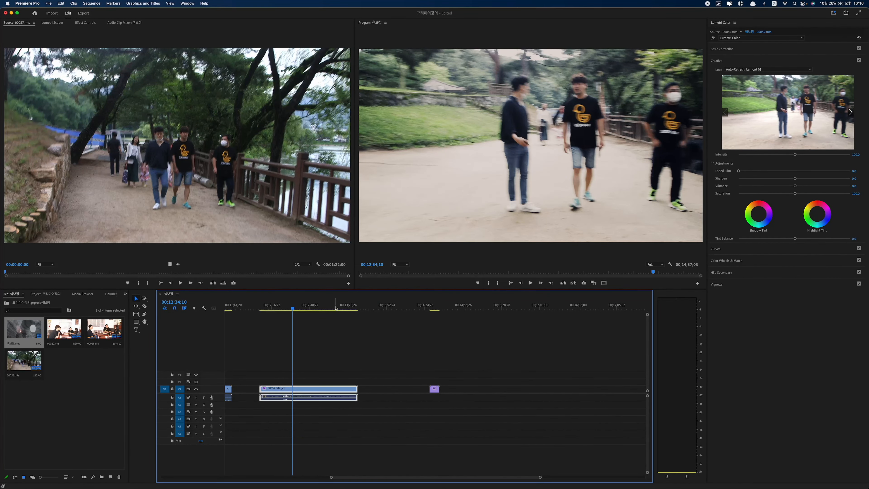
key(space)
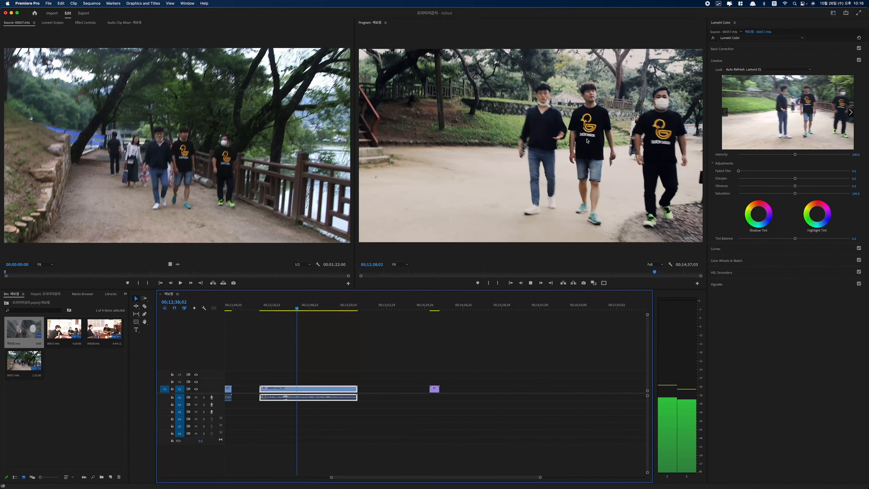
key(space)
key(space)
key(space)
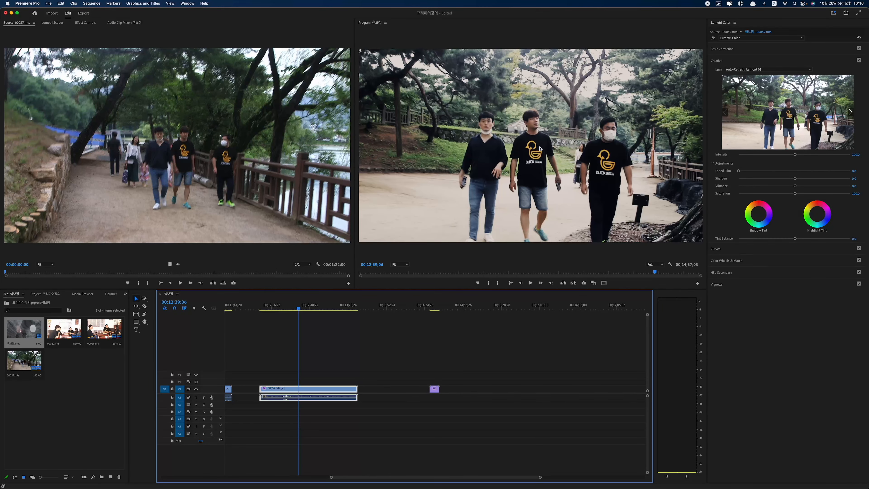
Replace the outdoor walking clip's creative look with a Neslow .cube LUT from the LUTS folder.
click(763, 69)
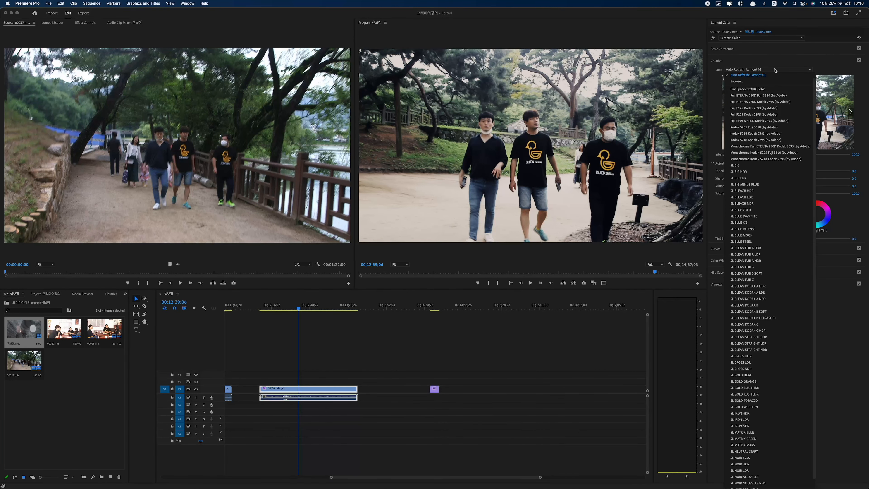
click(757, 82)
scroll(396, 184, down, 10)
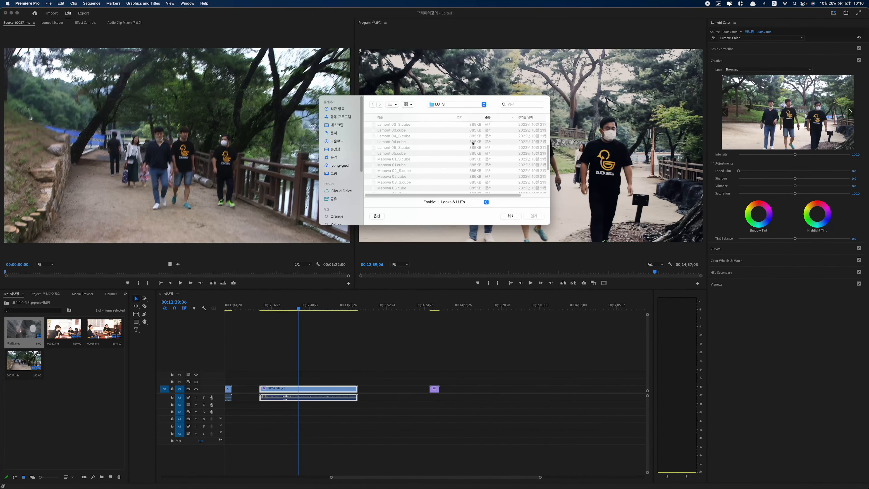
double_click(397, 184)
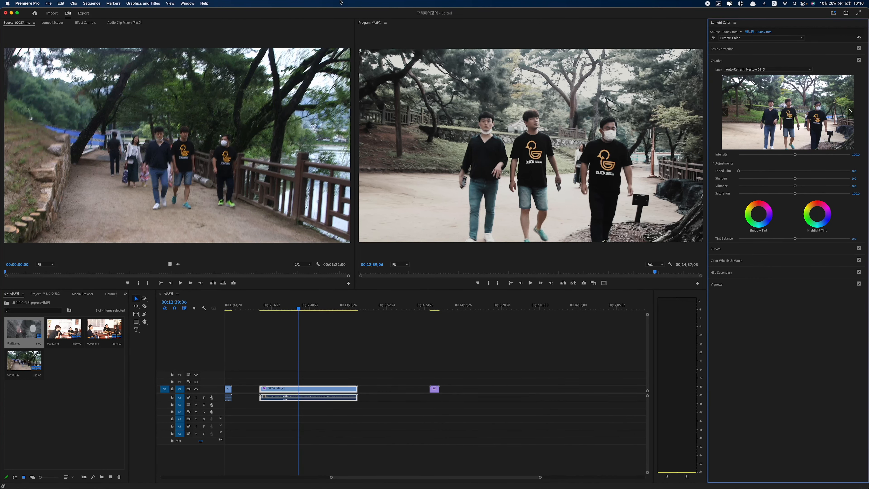
Switch to the Editing workspace and close the floating bin window.
click(192, 4)
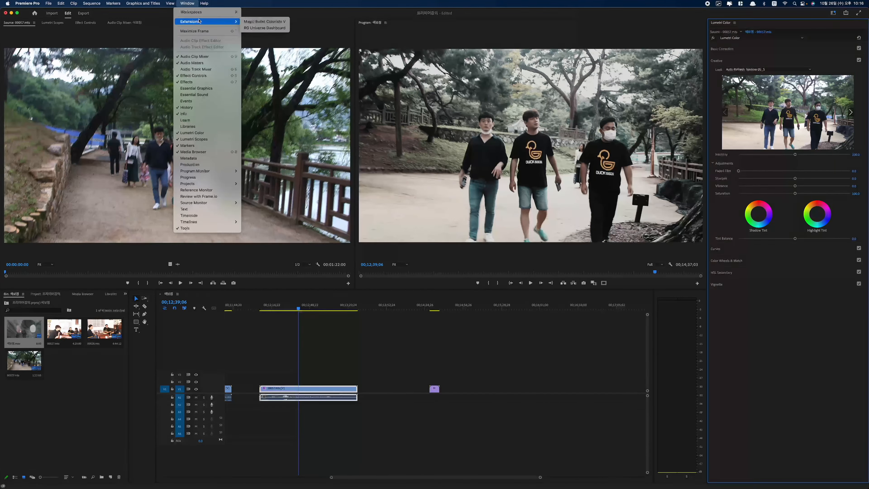
mouse_move(202, 14)
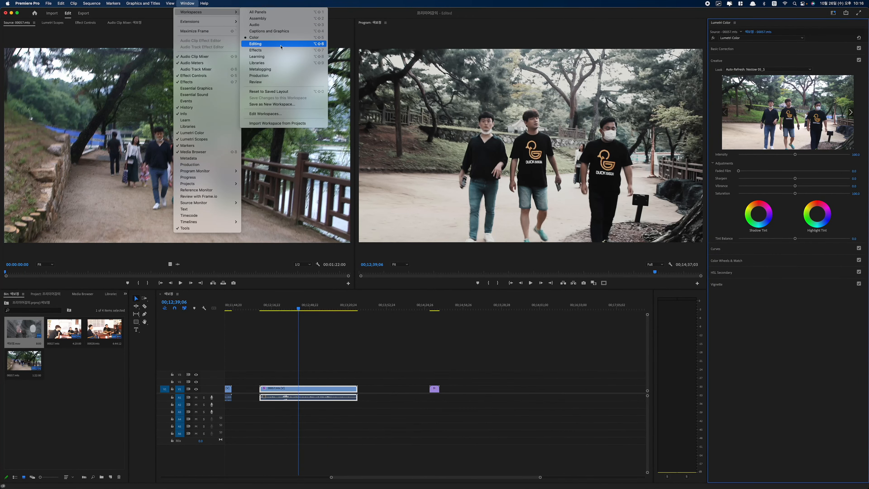
click(255, 44)
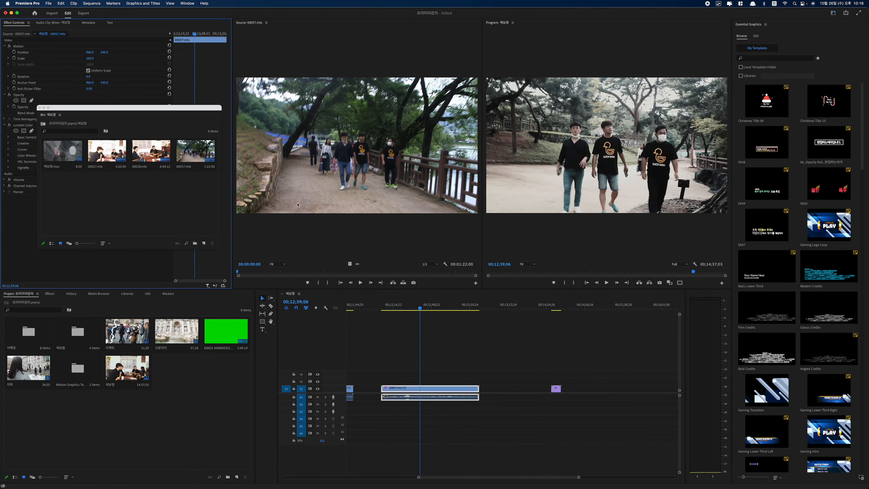
click(39, 108)
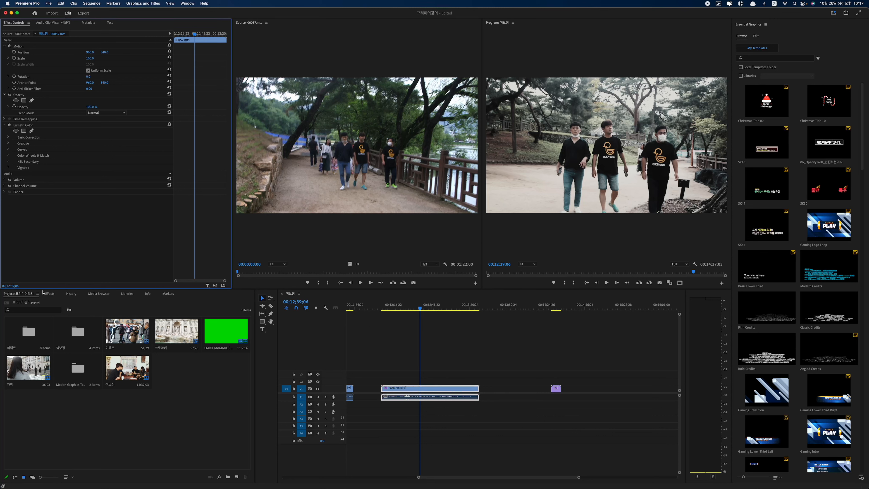
Apply the Colorista V video effect from the RG Magic Bullet folder to the walking clip on V1.
click(50, 294)
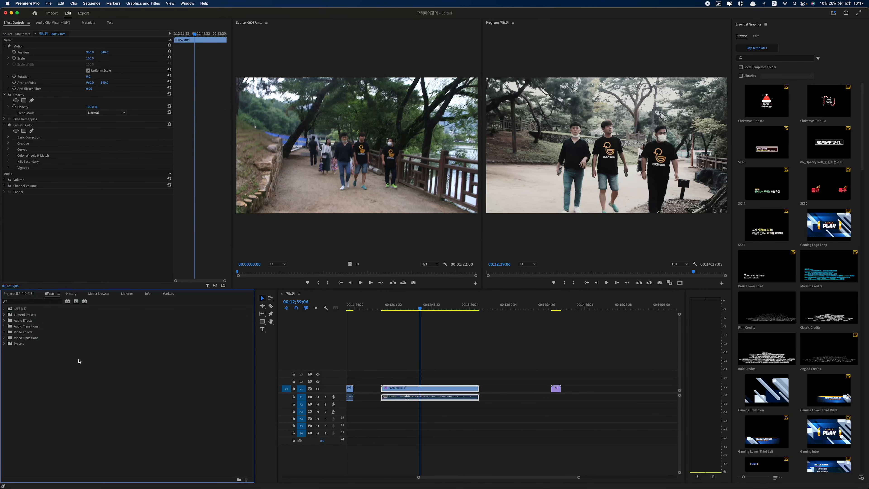
click(4, 332)
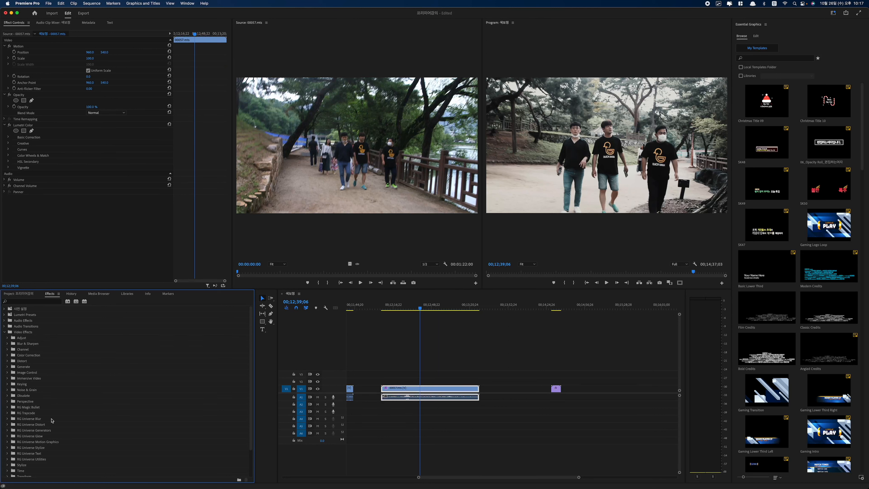
click(8, 407)
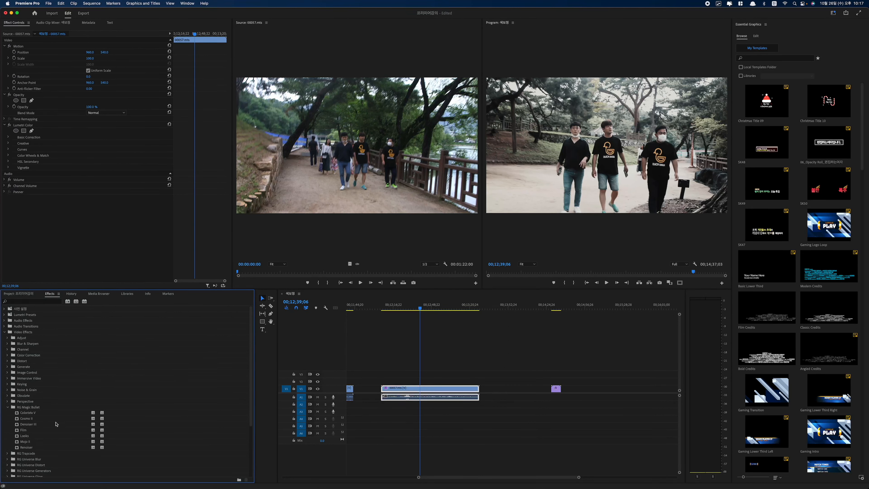
click(22, 413)
drag(23, 413, 411, 389)
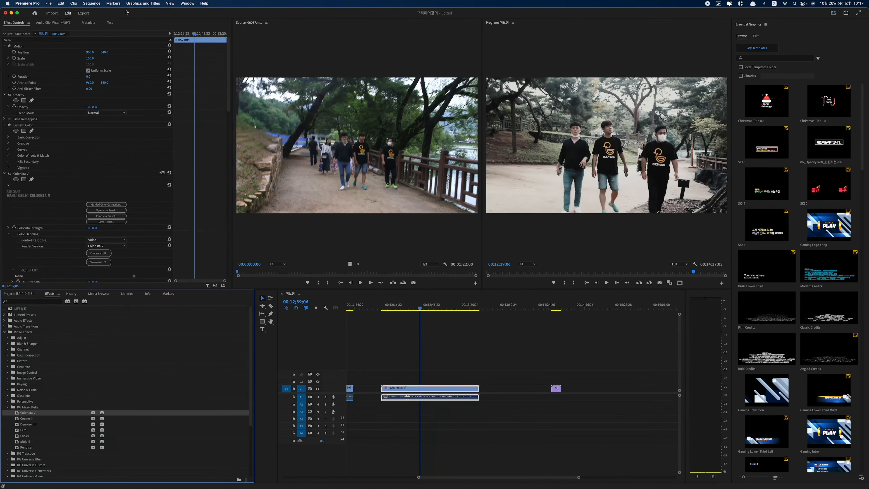
Open the Magic Bullet Colorista V extension and enlarge its window to show the color correction controls.
click(185, 3)
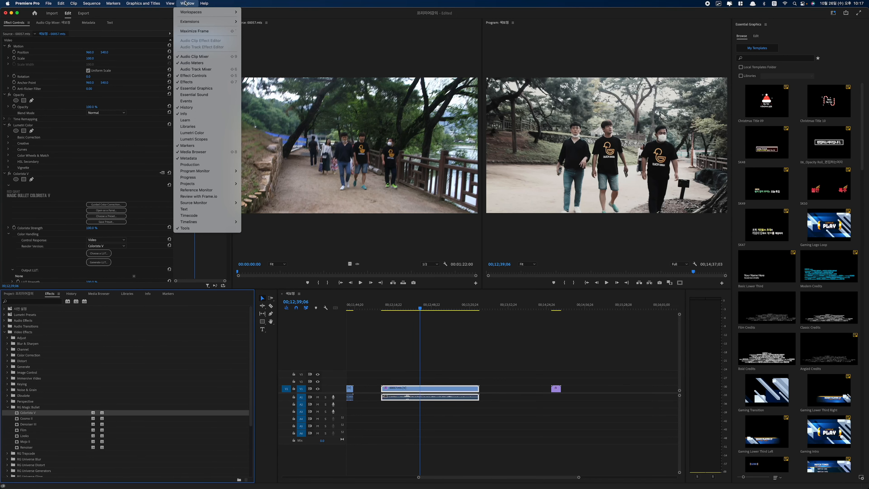
mouse_move(219, 22)
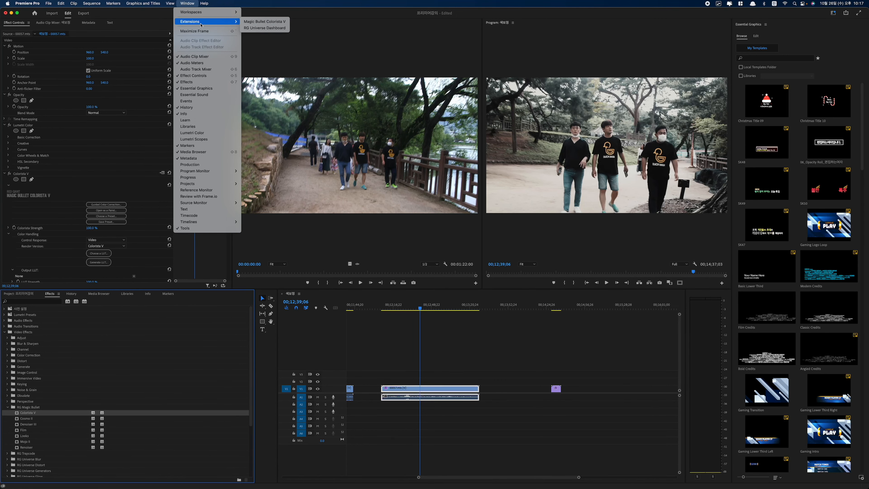
click(263, 21)
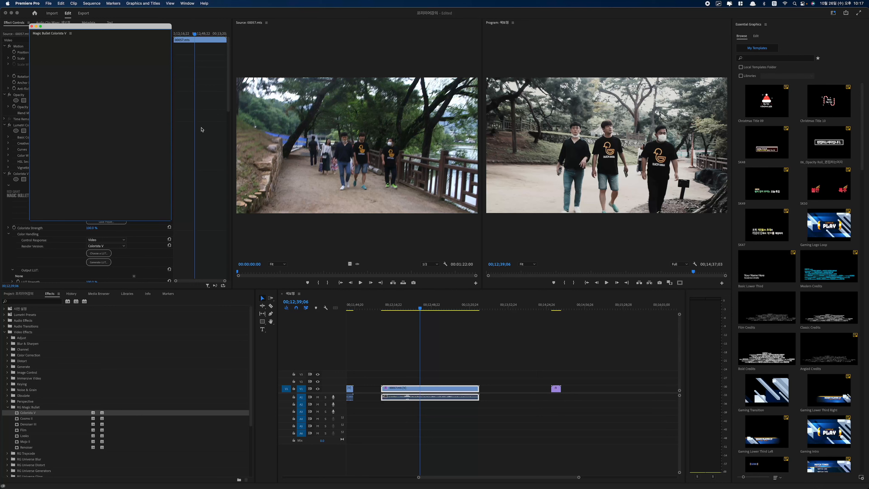
drag(166, 218, 199, 314)
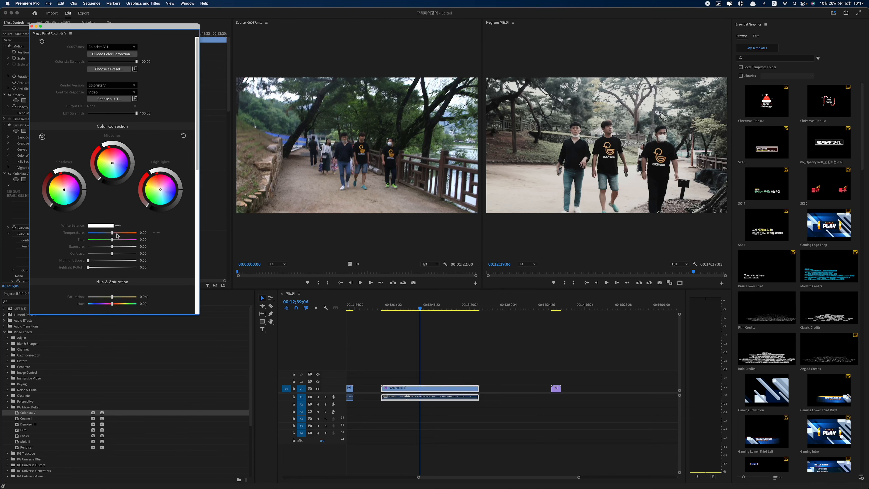
Set Colorista V's Temperature to about 19.64, Tint -20.83, Exposure 0.52 and Contrast 0.48, review its remaining sections and close the window.
drag(113, 233, 115, 253)
click(113, 240)
scroll(169, 215, down, 10)
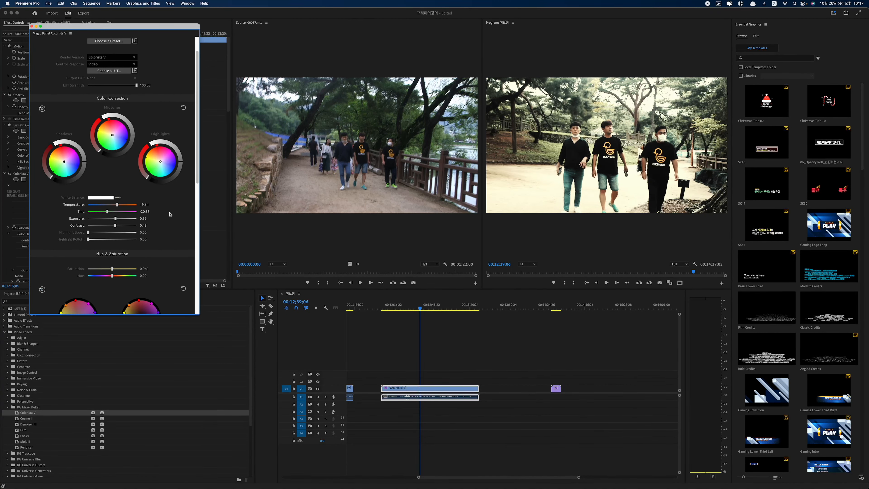
scroll(170, 214, down, 5)
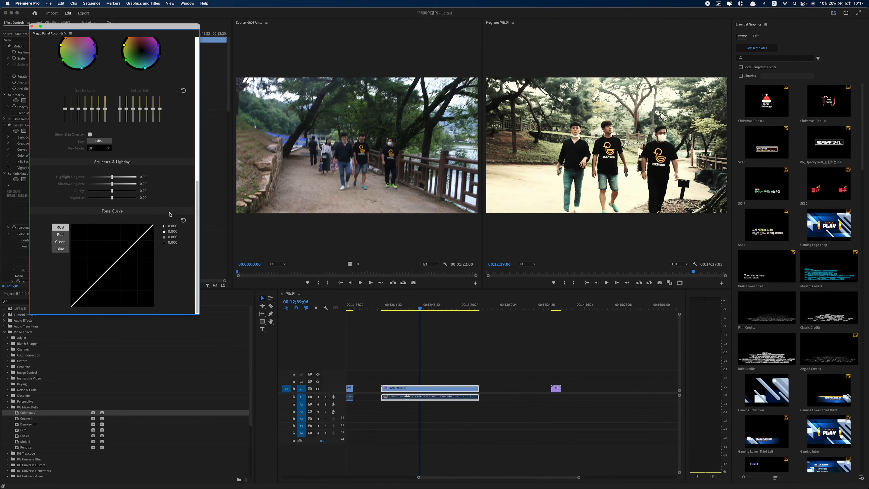
scroll(170, 214, up, 7)
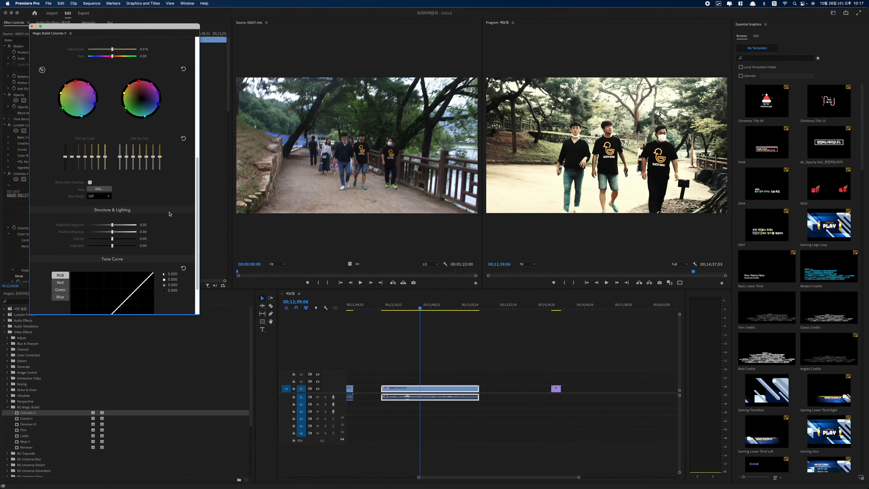
scroll(166, 115, up, 9)
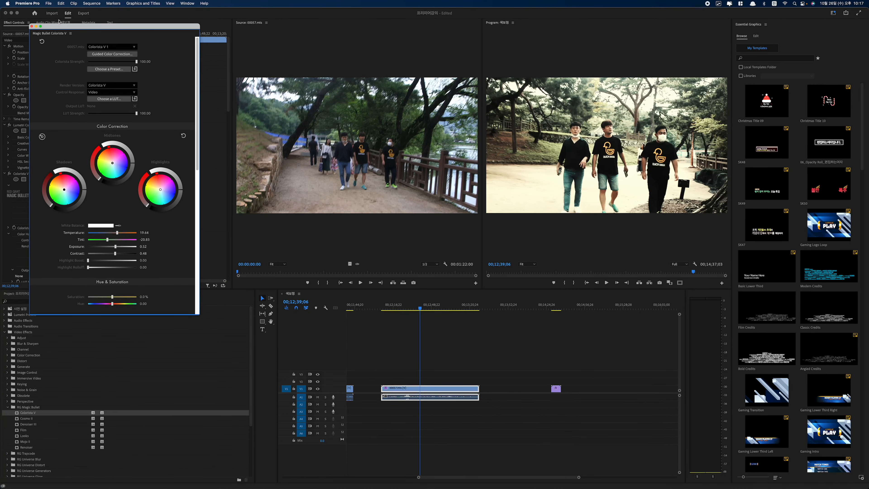
click(31, 27)
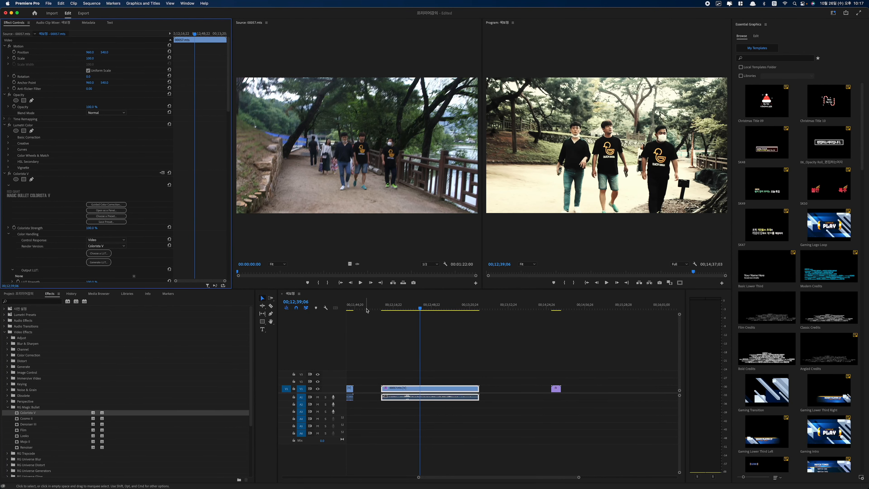
Go to the café table clip around 00;03;20;19 and apply the Magic Bullet Cosmo II effect to it.
drag(367, 308, 389, 313)
key(minus)
key(minus)
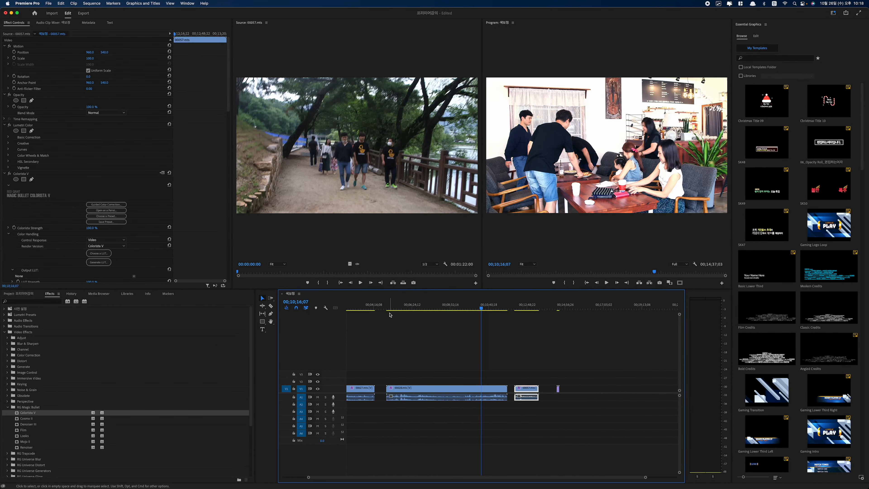
click(357, 305)
key(equal)
key(equal)
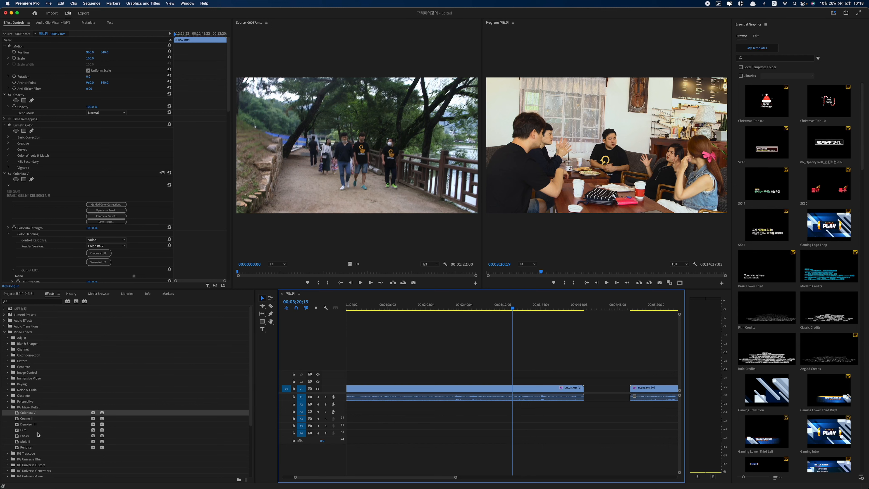
drag(27, 418, 470, 388)
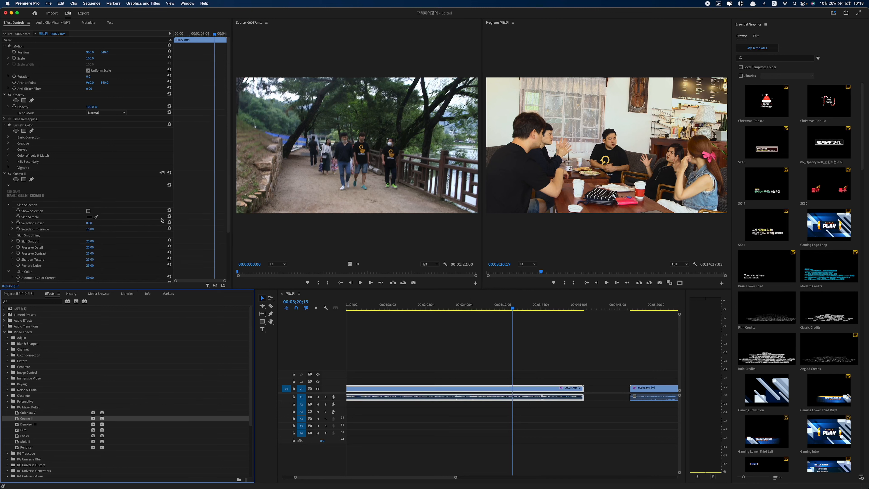
Sample the skin tone of the man in the middle for Cosmo II, with the program view at 200%.
click(96, 216)
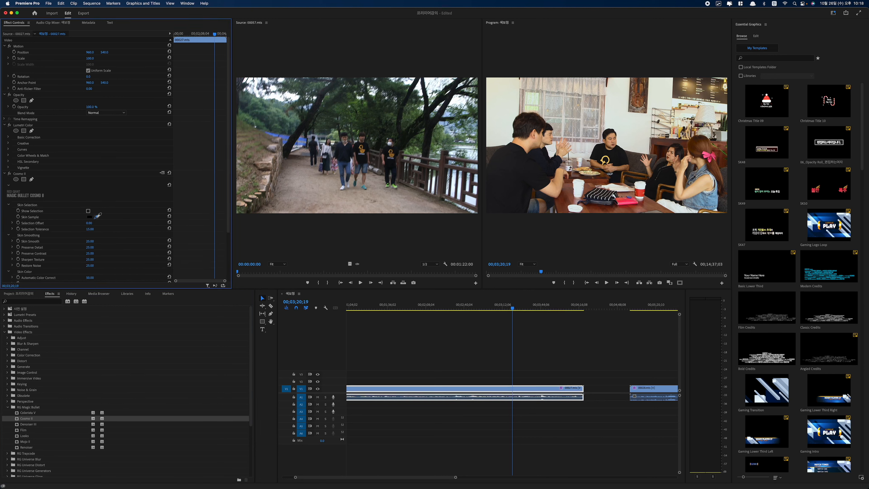
click(96, 217)
click(528, 264)
click(529, 319)
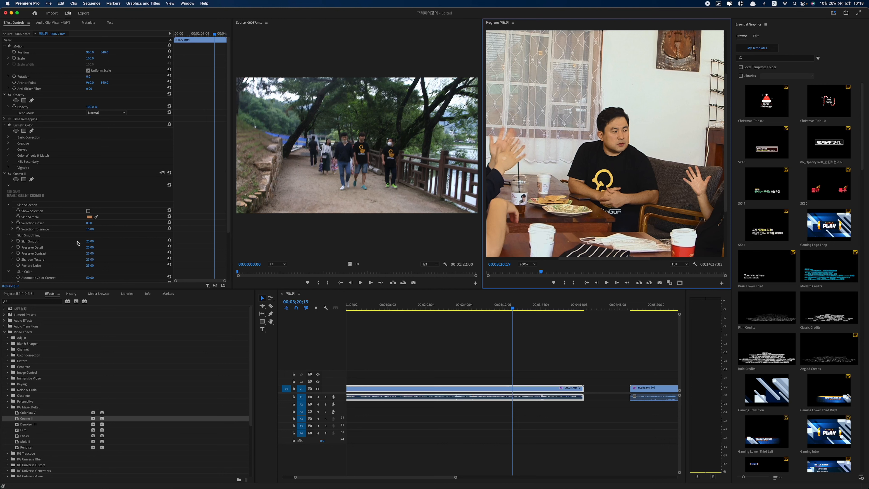
Set Cosmo II's Skin Smooth to about 85, Selection Offset to about 65 and Selection Tolerance to 100, with Show Selection enabled.
drag(89, 241, 96, 242)
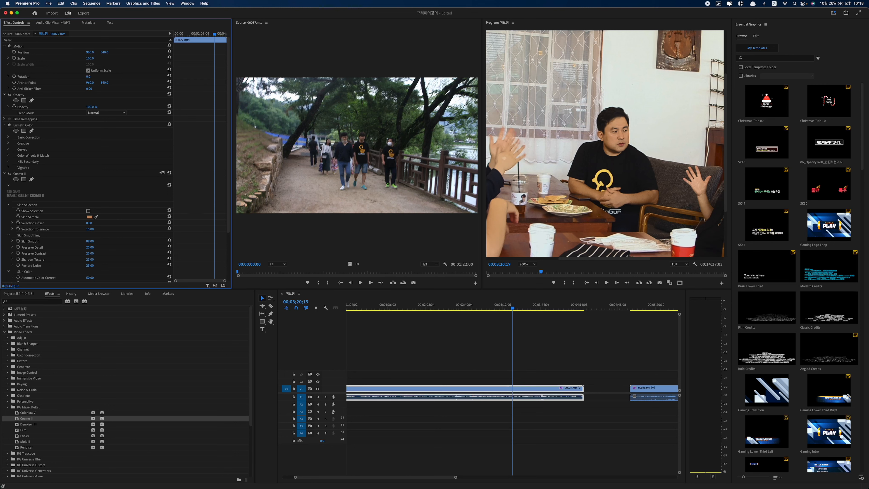
drag(91, 222, 116, 221)
drag(89, 229, 110, 228)
click(88, 211)
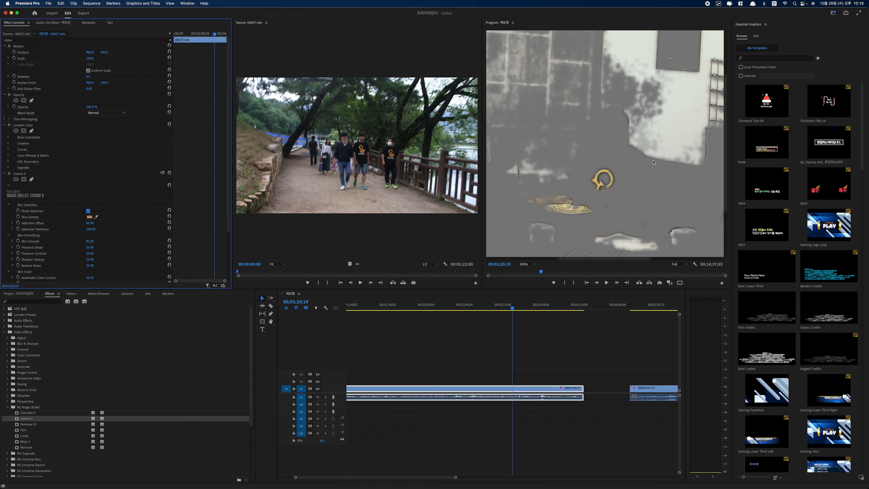
Fit the whole frame in the program view and set Cosmo II's Selection Offset to 40, keeping Selection Tolerance at 100.
click(502, 306)
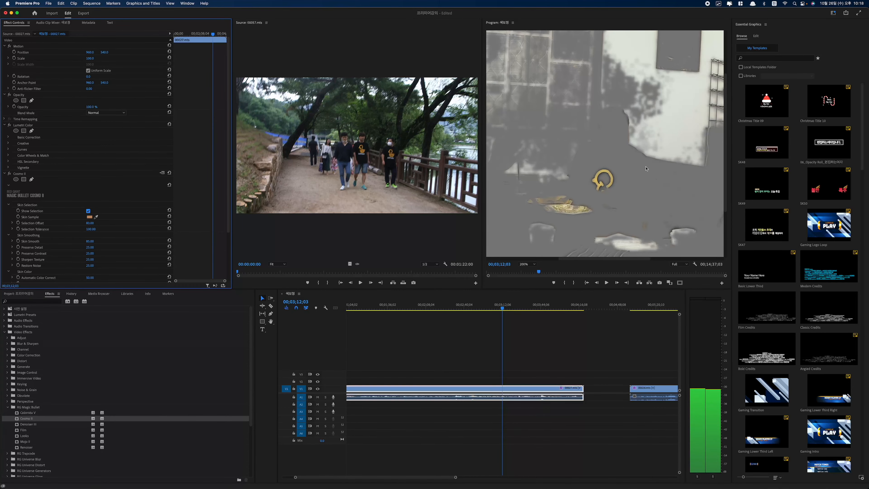
click(528, 263)
click(556, 217)
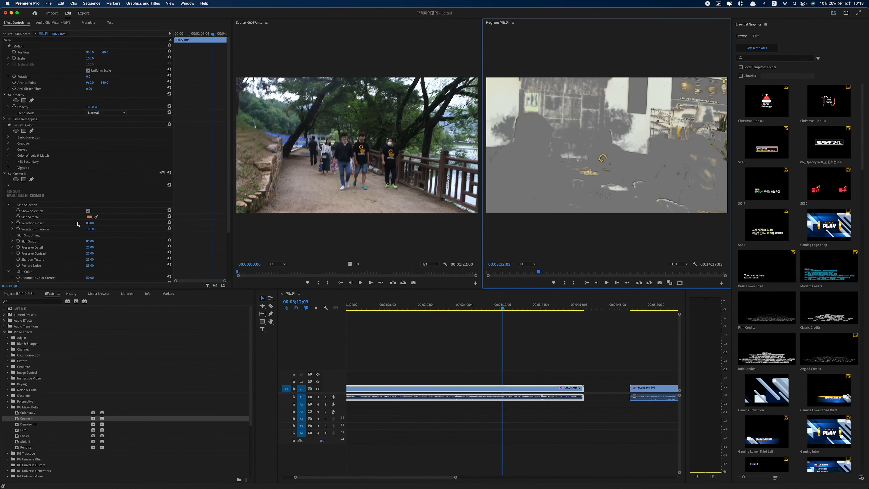
mouse_move(94, 225)
mouse_down()
mouse_move(58, 225)
mouse_move(93, 225)
mouse_move(80, 226)
mouse_up()
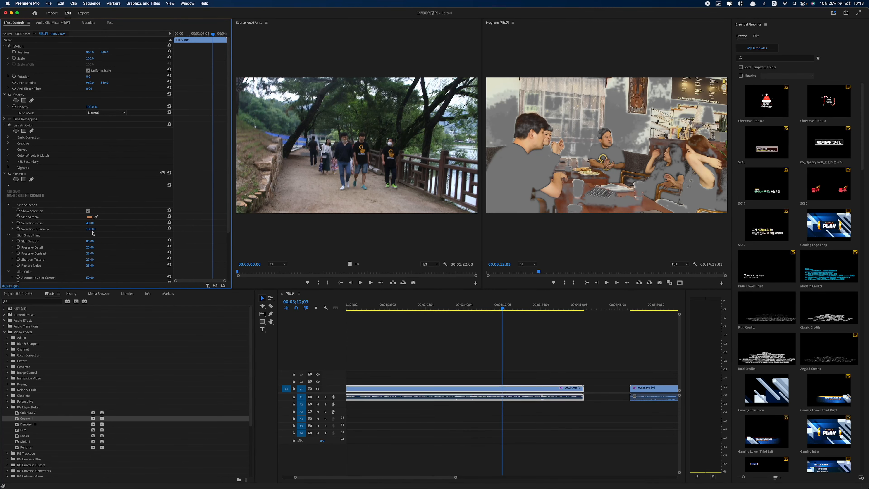
drag(89, 229, 116, 229)
Set Skin Smooth to 9, Preserve Detail to 78, Preserve Contrast to 100 and Sharpen Texture to about 85, and check the frame at 00;01;41;29.
drag(89, 241, 71, 241)
drag(89, 247, 239, 231)
drag(423, 305, 395, 305)
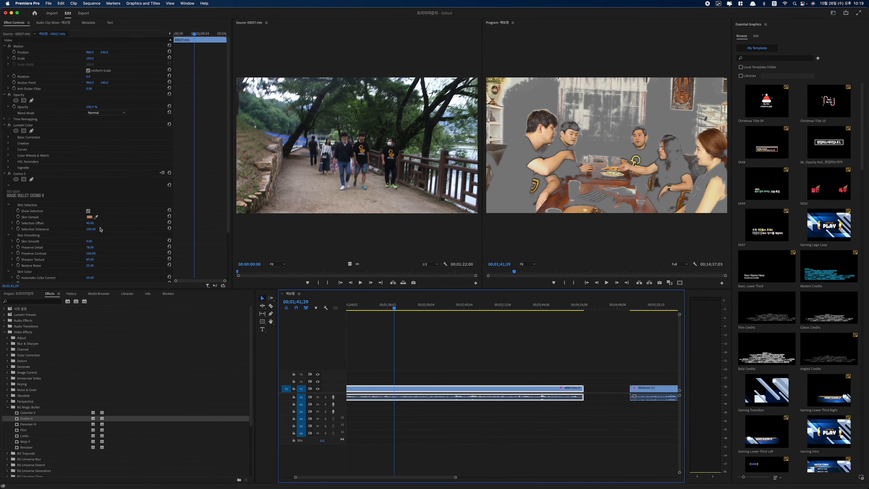
Set Automatic Color Correct to 100 and Skin Yellow/Pink to about 89, and turn off Show Selection.
scroll(191, 249, down, 3)
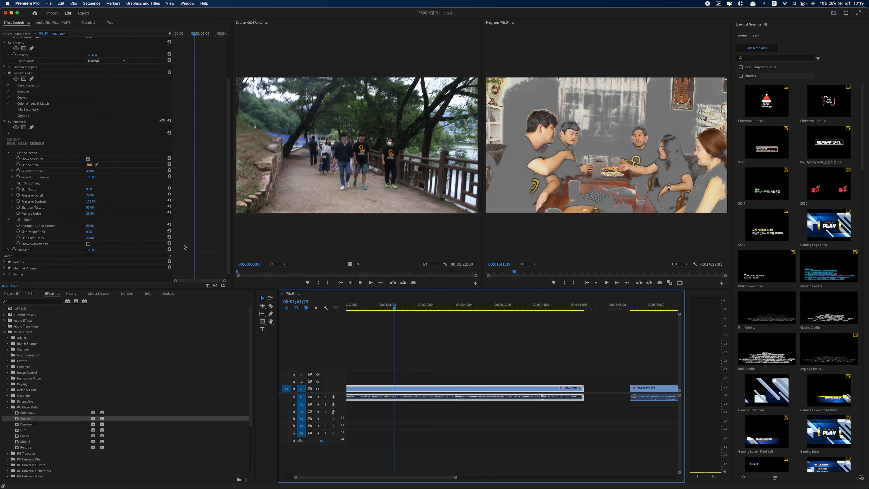
drag(92, 227, 113, 226)
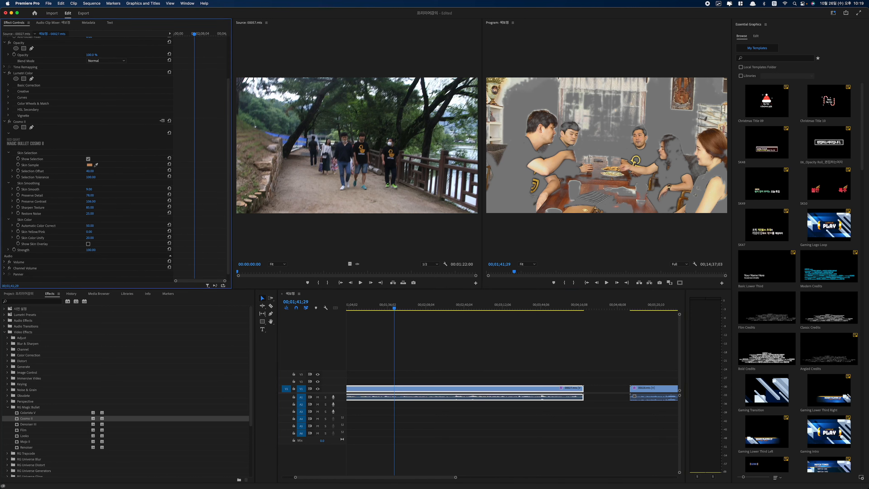
drag(89, 232, 113, 232)
click(88, 159)
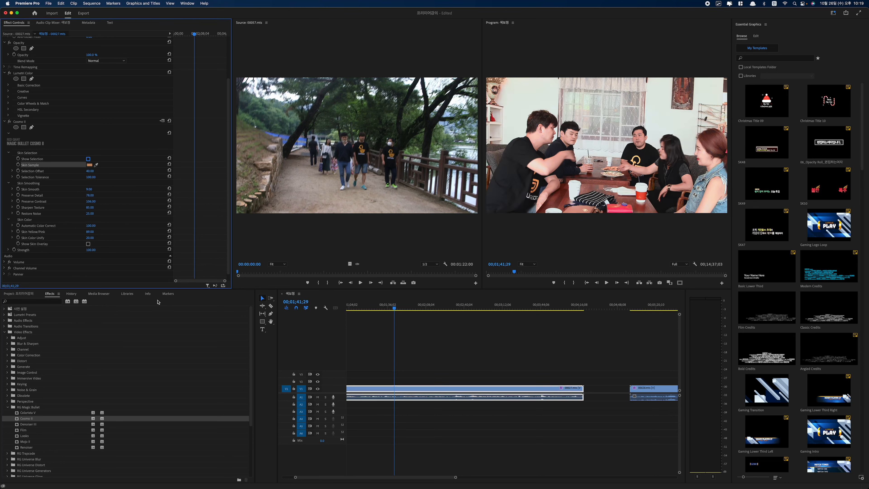
Reset Skin Yellow/Pink and Automatic Color Correct to their defaults, and set Sharpen Texture to about 69 and Skin Color Unify to about 38.
drag(90, 232, 55, 231)
click(169, 232)
click(169, 206)
drag(89, 208, 99, 207)
click(170, 225)
drag(90, 238, 96, 238)
Compare the café clip with the Cosmo II effect off and on, and check other frames near 00;01;59;03.
click(10, 122)
click(10, 121)
click(10, 121)
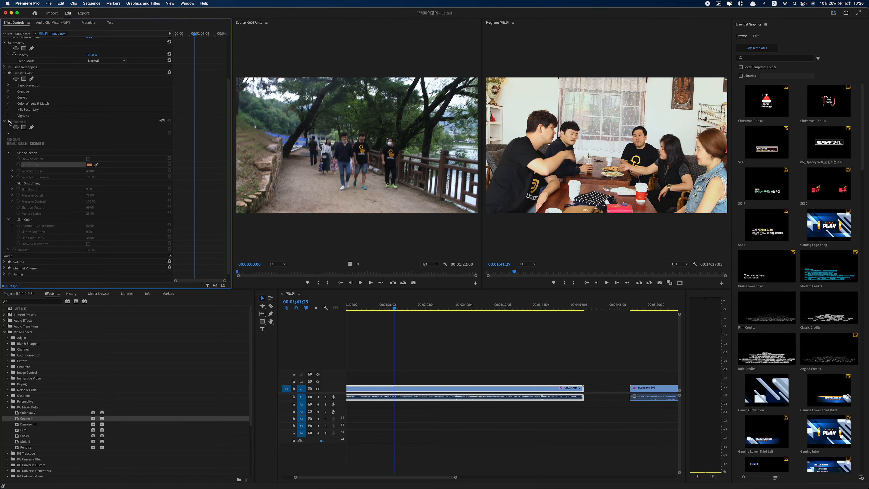
click(9, 122)
click(9, 122)
click(10, 122)
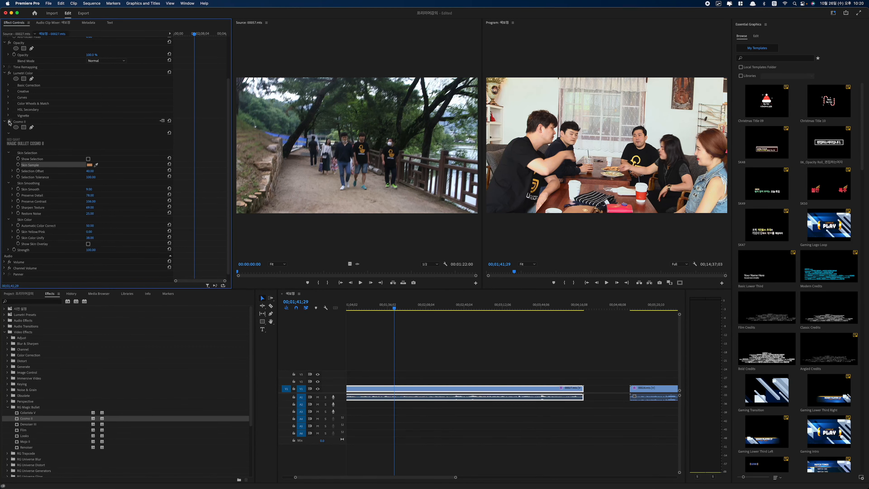
click(10, 122)
click(9, 122)
click(9, 122)
click(9, 122)
click(9, 122)
click(10, 121)
click(9, 121)
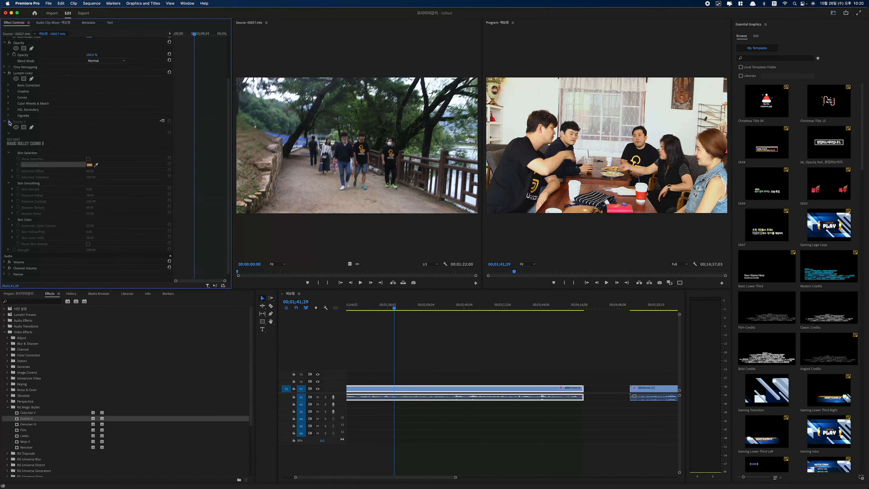
click(9, 121)
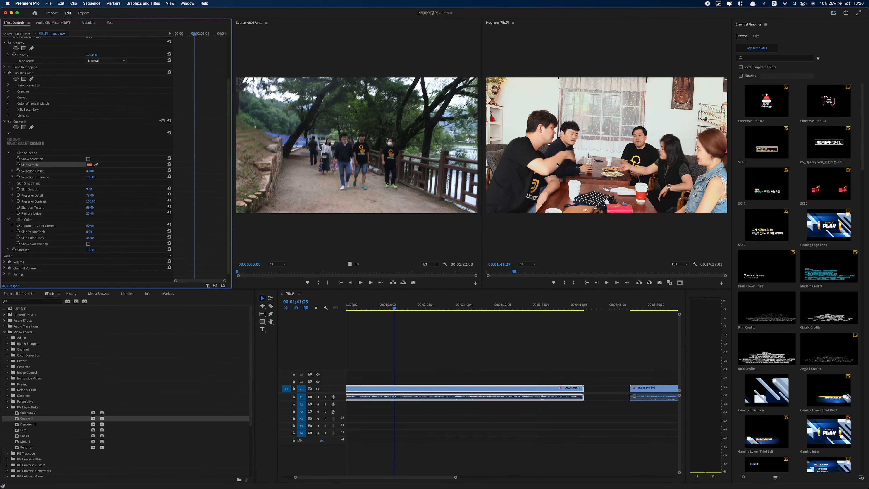
drag(457, 304, 416, 304)
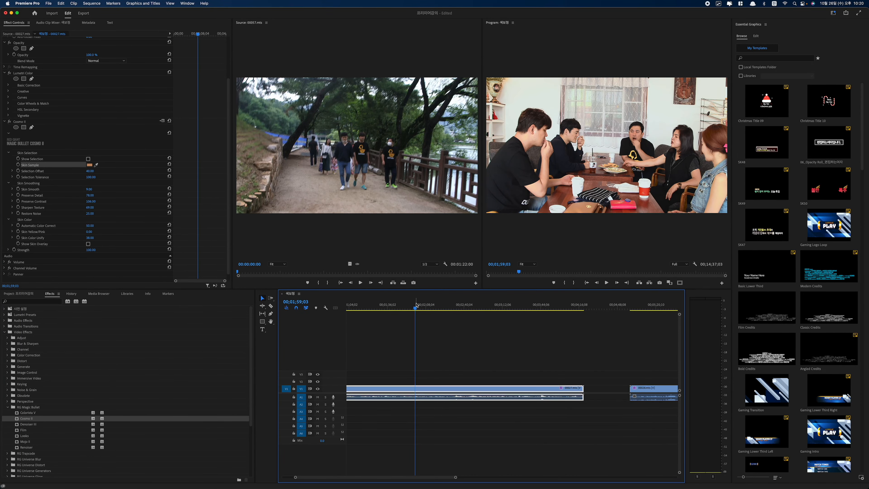